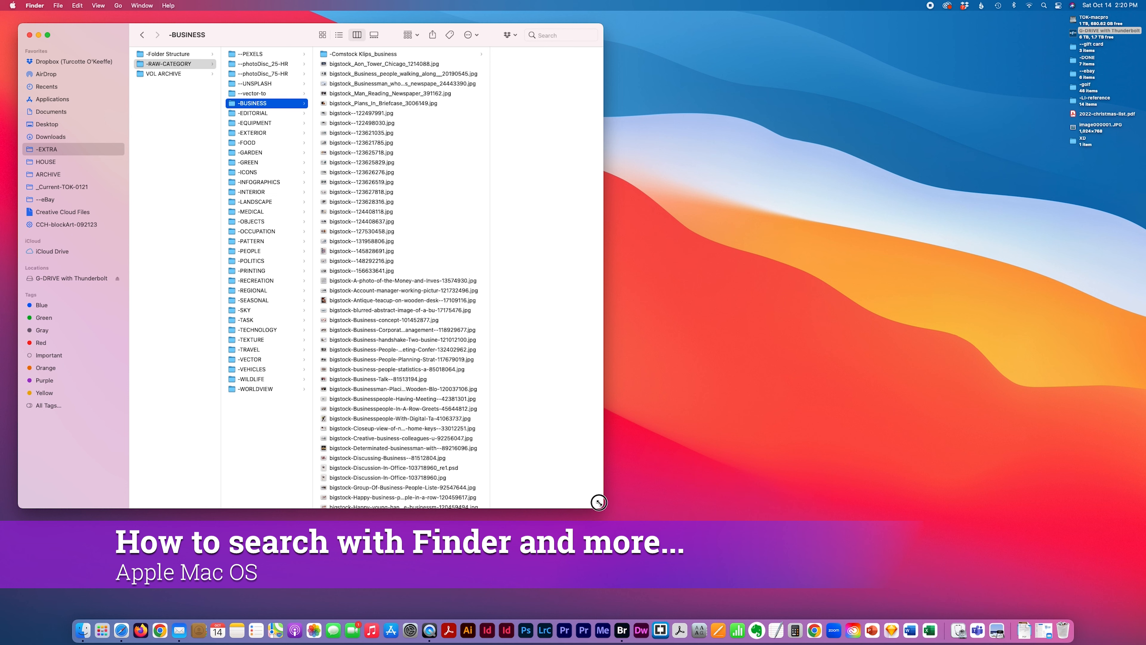
Enlarge the Finder window and widen the -BUSINESS file column so the longer image names fit
left_click_drag(603, 508, 685, 587)
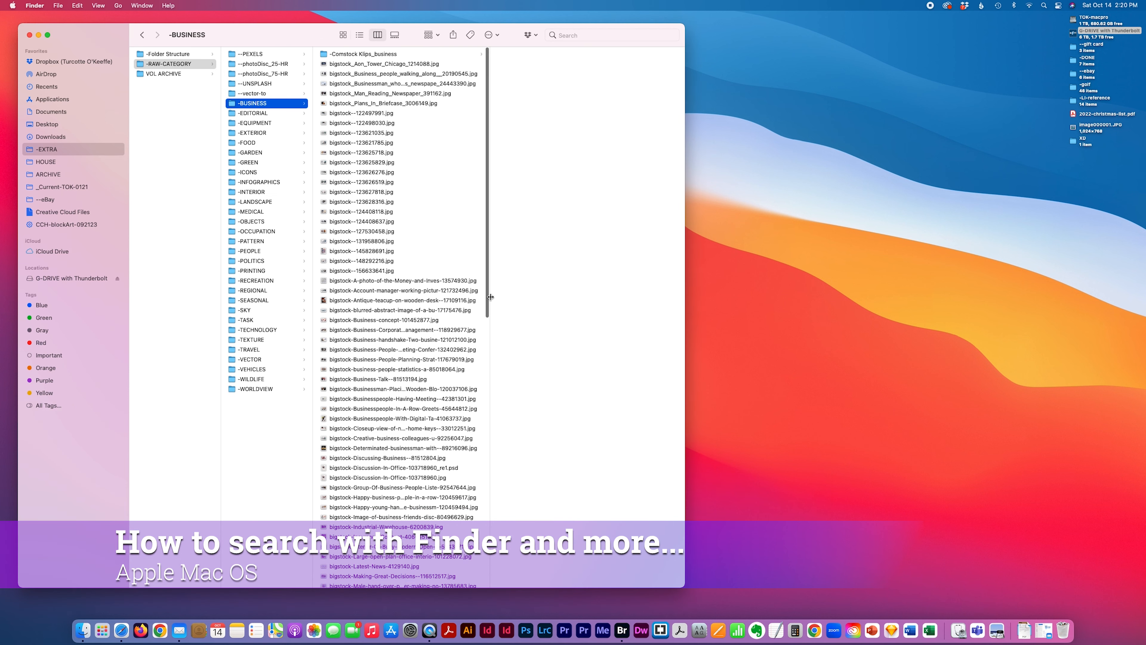
left_click_drag(490, 297, 540, 296)
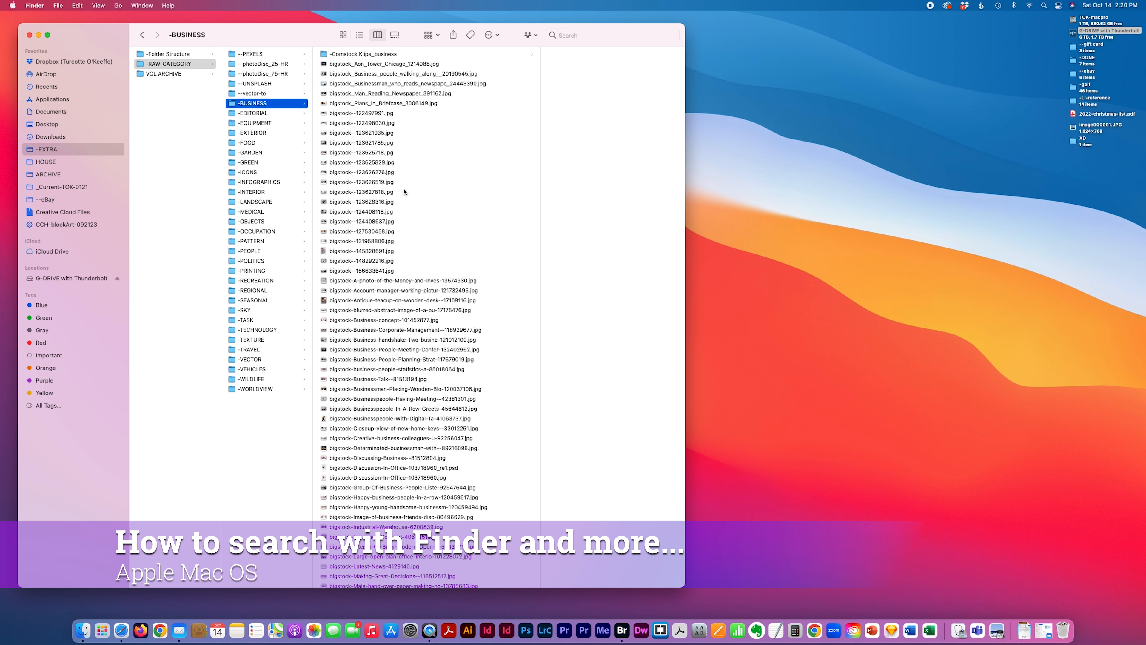
Tag six -BUSINESS images red: A-photo-of-the-Money, business-people-statistics, Creative-business-colleagues, Happy-business-people-in-a-row, Insurance-Concept and Making-Great-Decisions
left_click(392, 280)
scroll(426, 283, "down", 5)
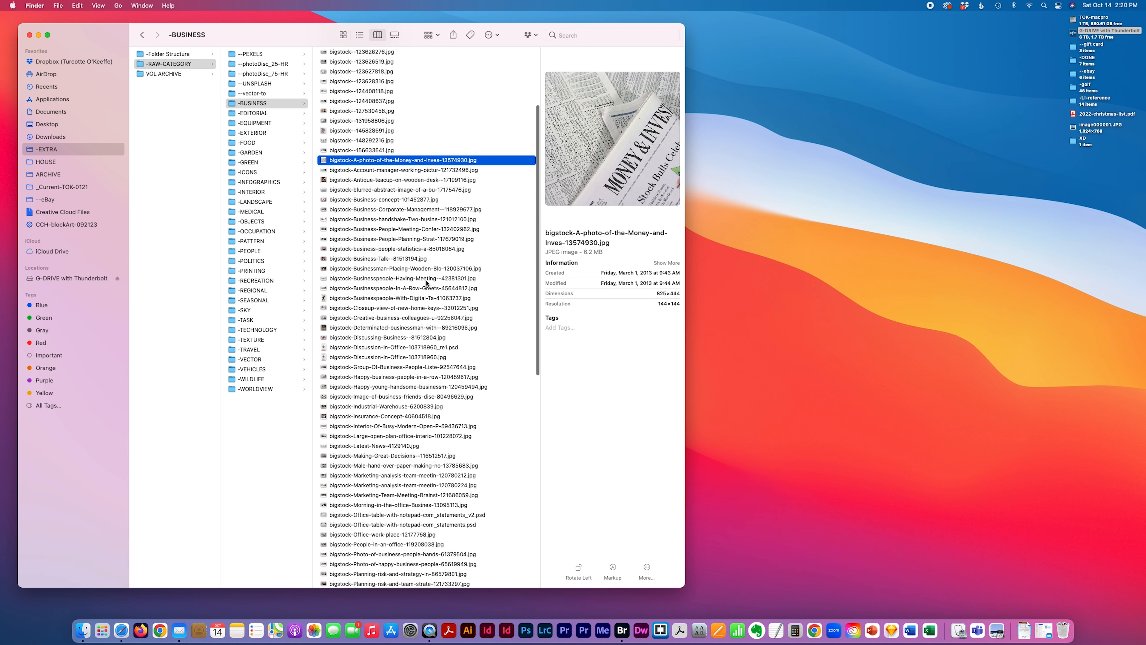
left_click(414, 249, "super")
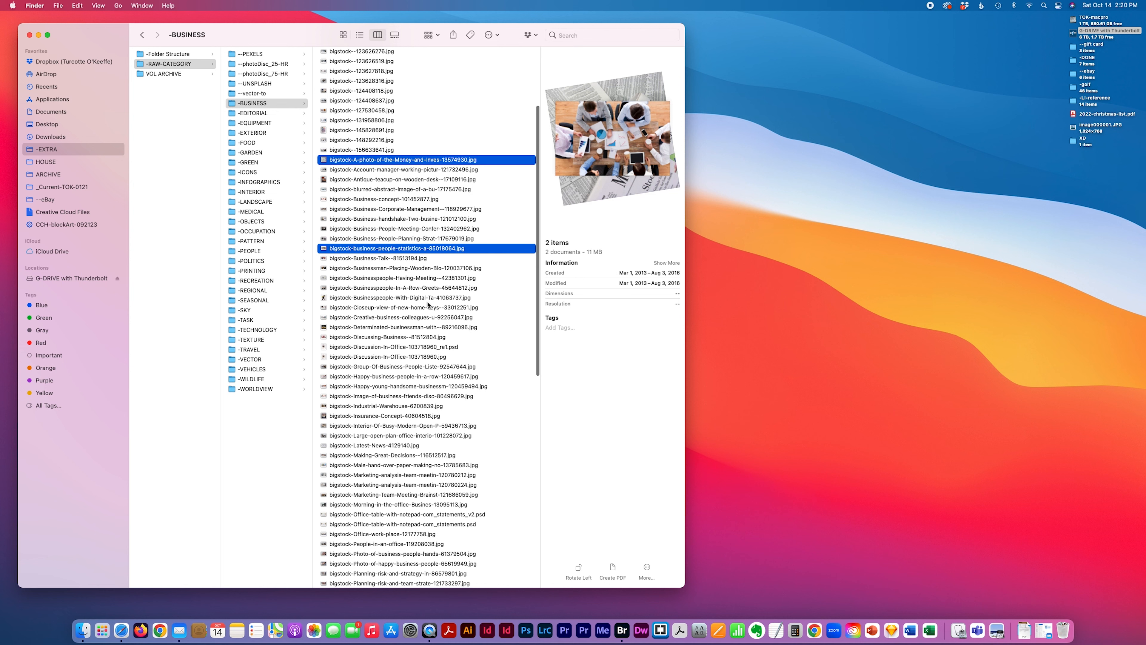
left_click(431, 318, "super")
left_click(429, 377, "super")
left_click(426, 417, "super")
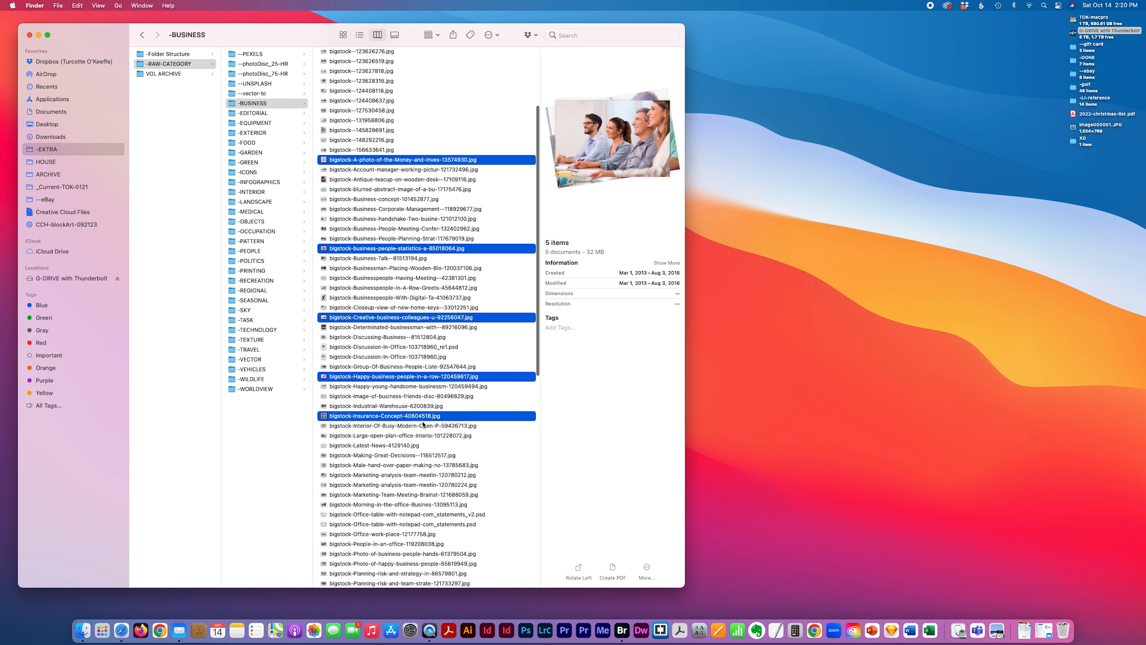
left_click(417, 455, "super")
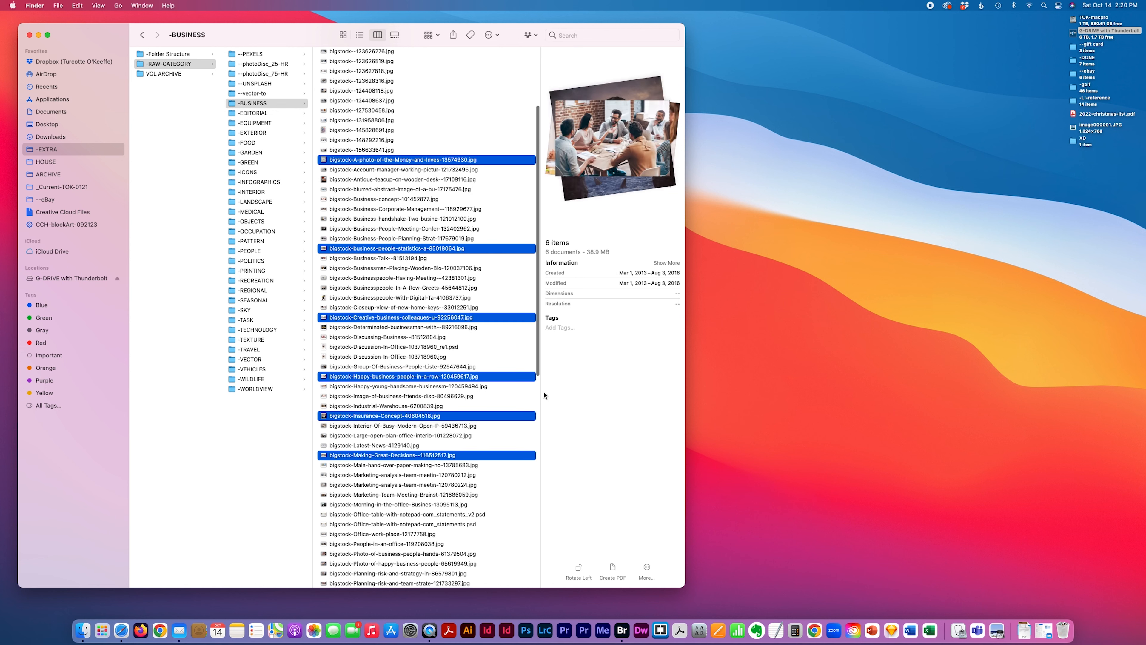
left_click(326, 158, "ctrl")
left_click(335, 300)
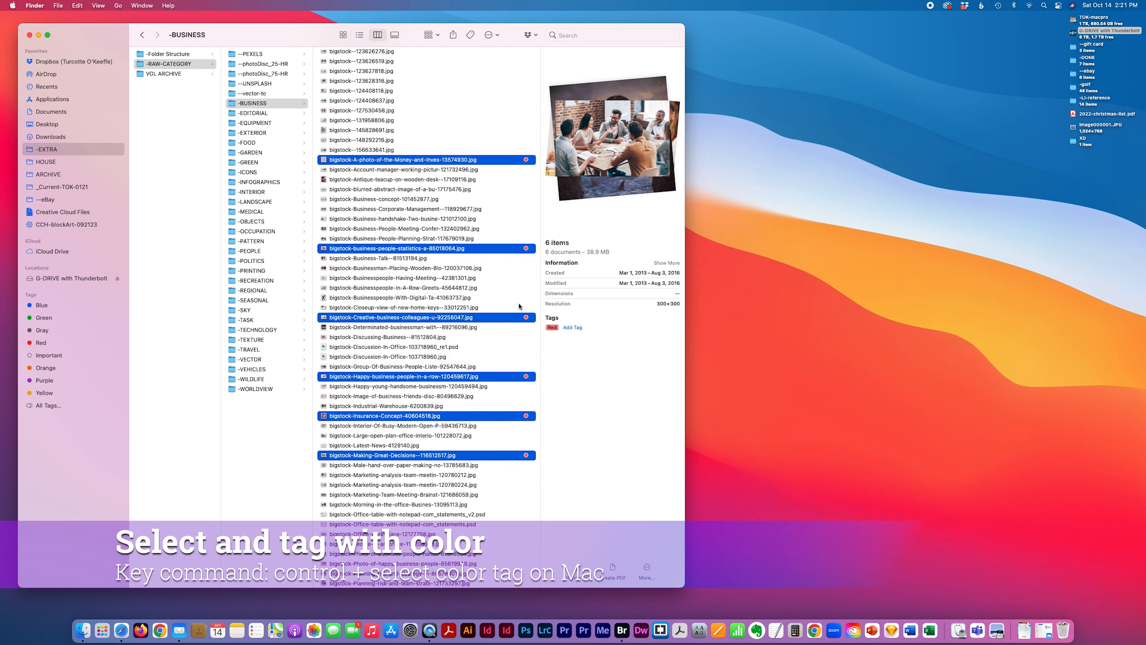
Tag six other -BUSINESS images orange: Antique-teacup, Business-Corporate-Management, Businesspeople-With-Digital, Group-Of-Business-People, Interior-Of-Busy-Modern and Marketing-analysis-team-meetin-120780212
left_click(450, 181)
left_click(445, 209, "super")
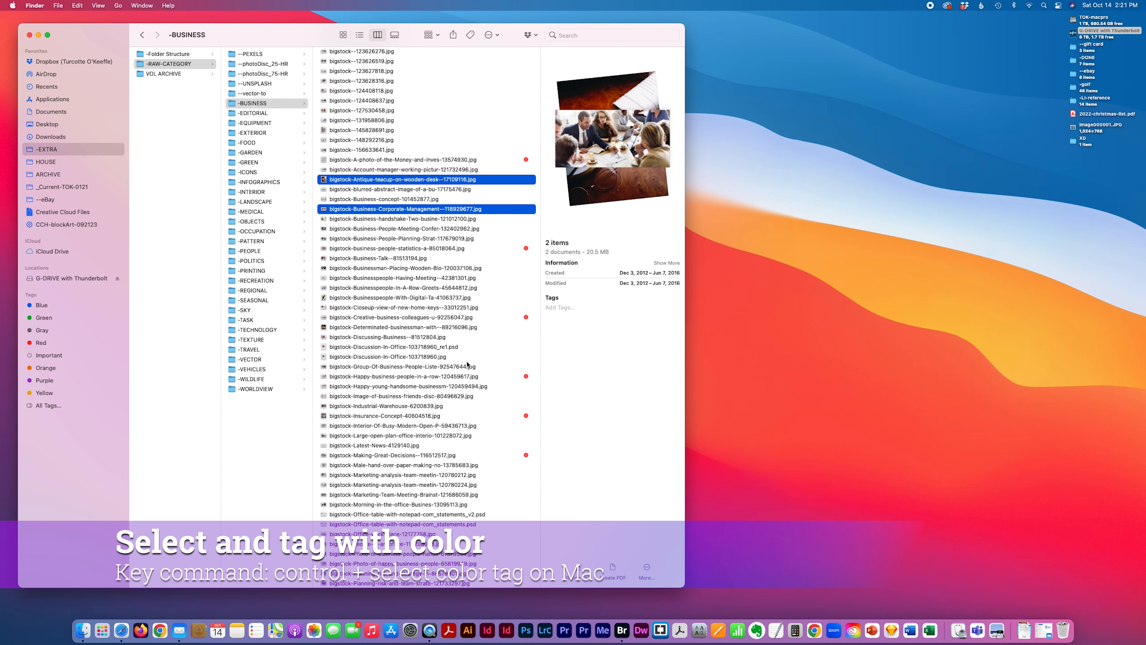
left_click(449, 298, "super")
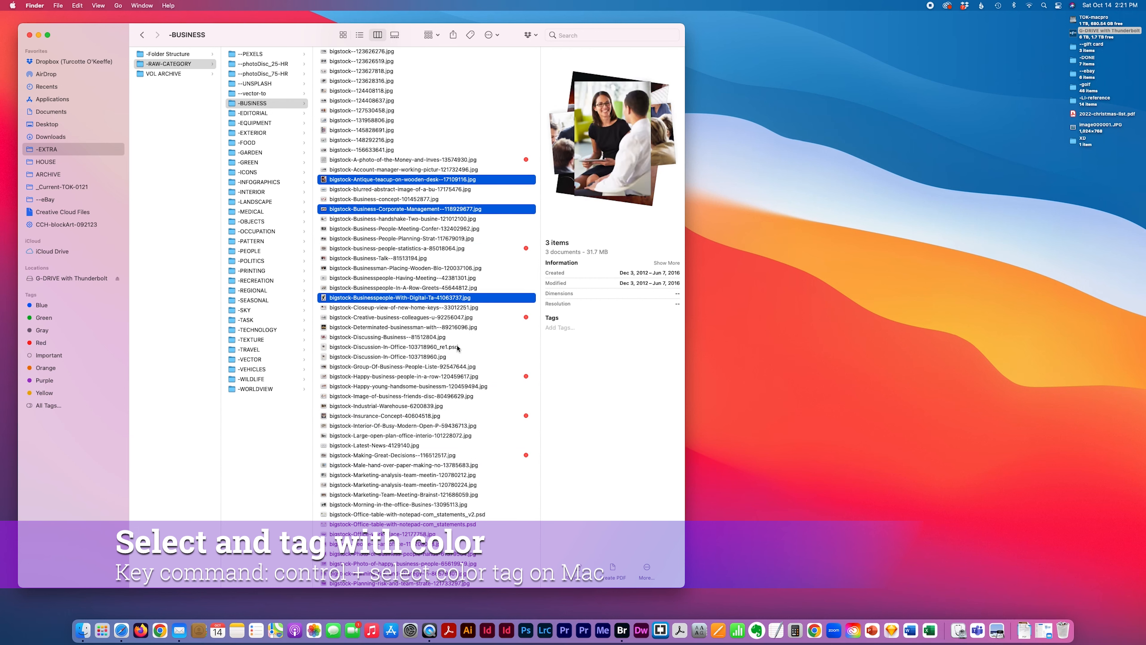
left_click(453, 366, "super")
left_click(447, 426, "super")
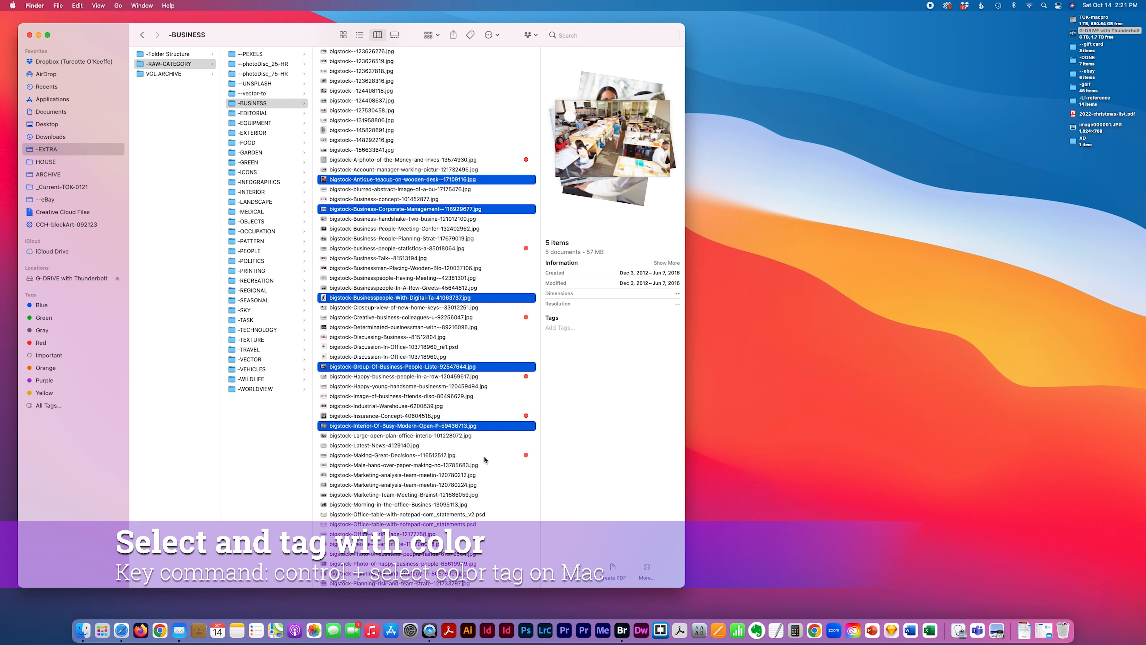
left_click(422, 478, "super")
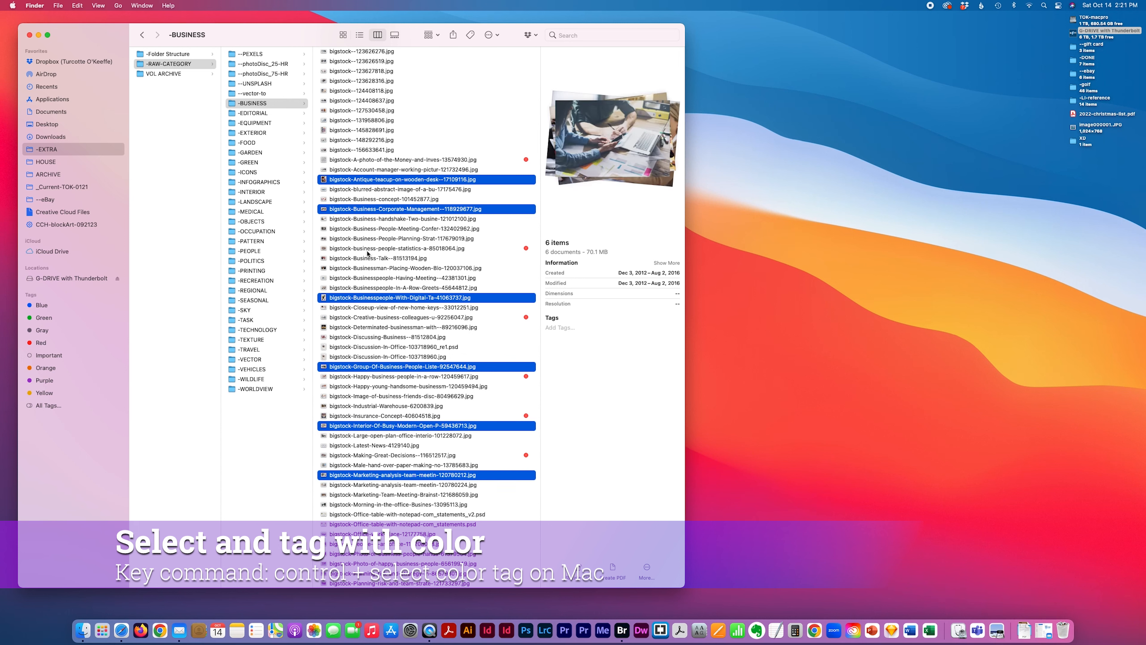
left_click(325, 180, "ctrl")
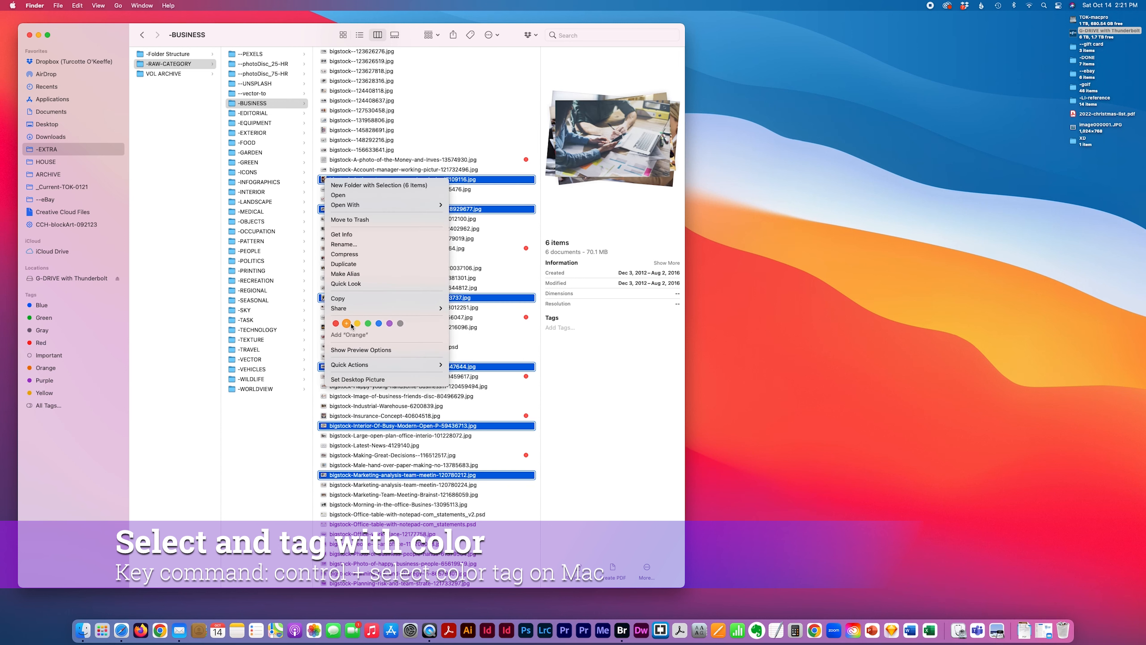
left_click(350, 327)
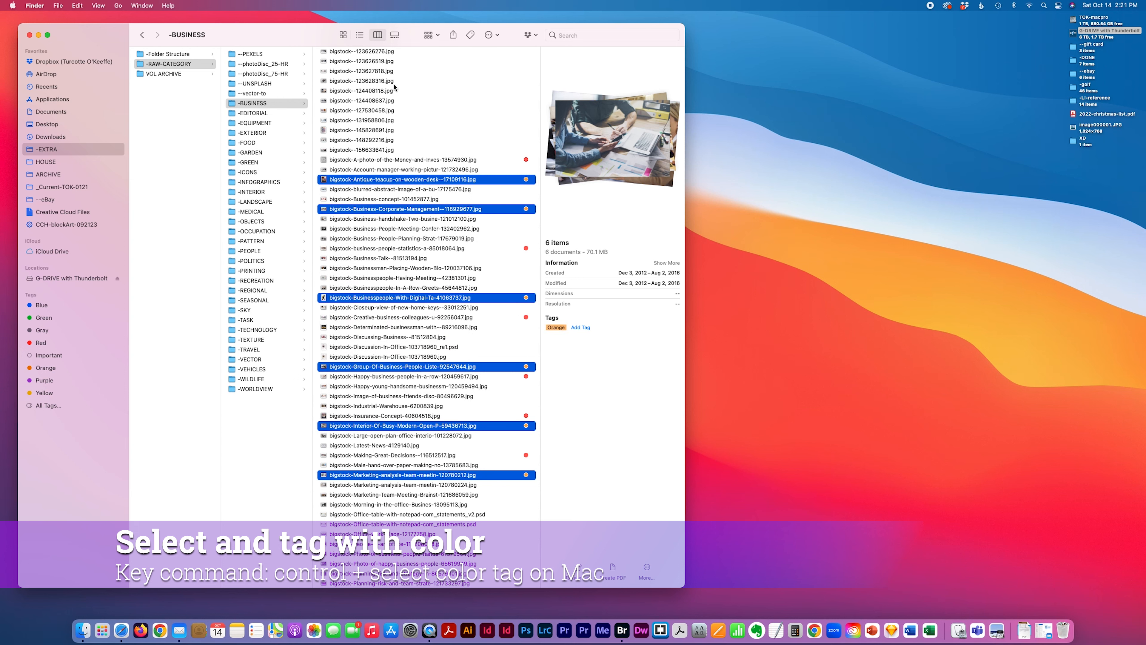
Tag the consecutive -BUSINESS images from bigstock--124408118.jpg through bigstock--148292216.jpg blue
left_click(391, 91)
left_click(384, 140, "shift")
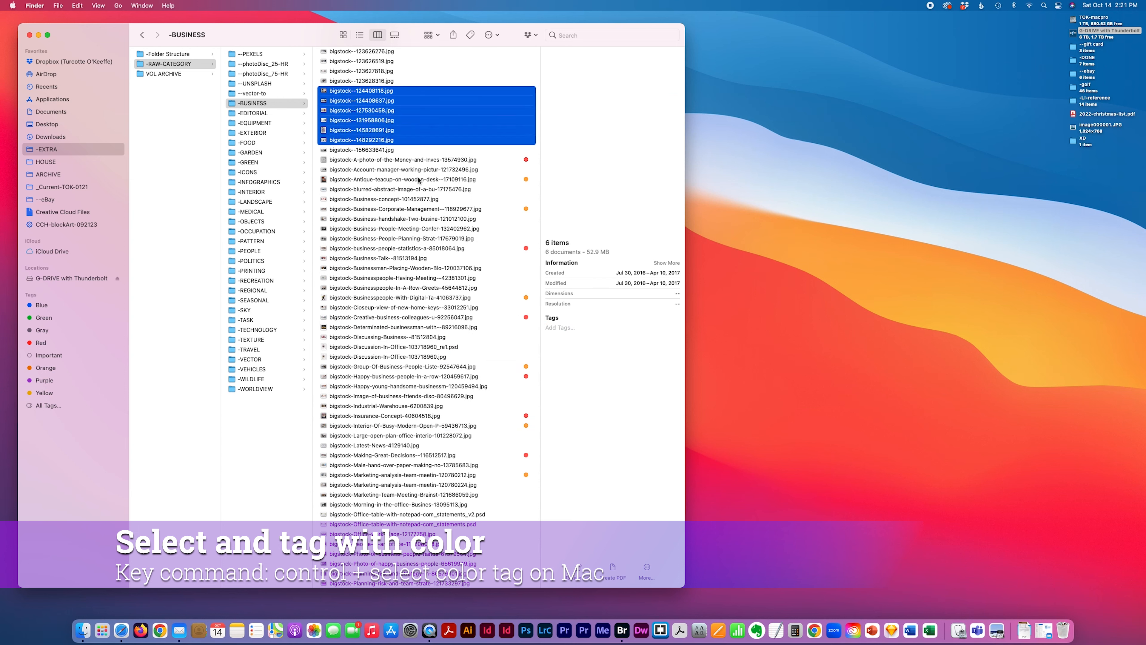
left_click(326, 92, "ctrl")
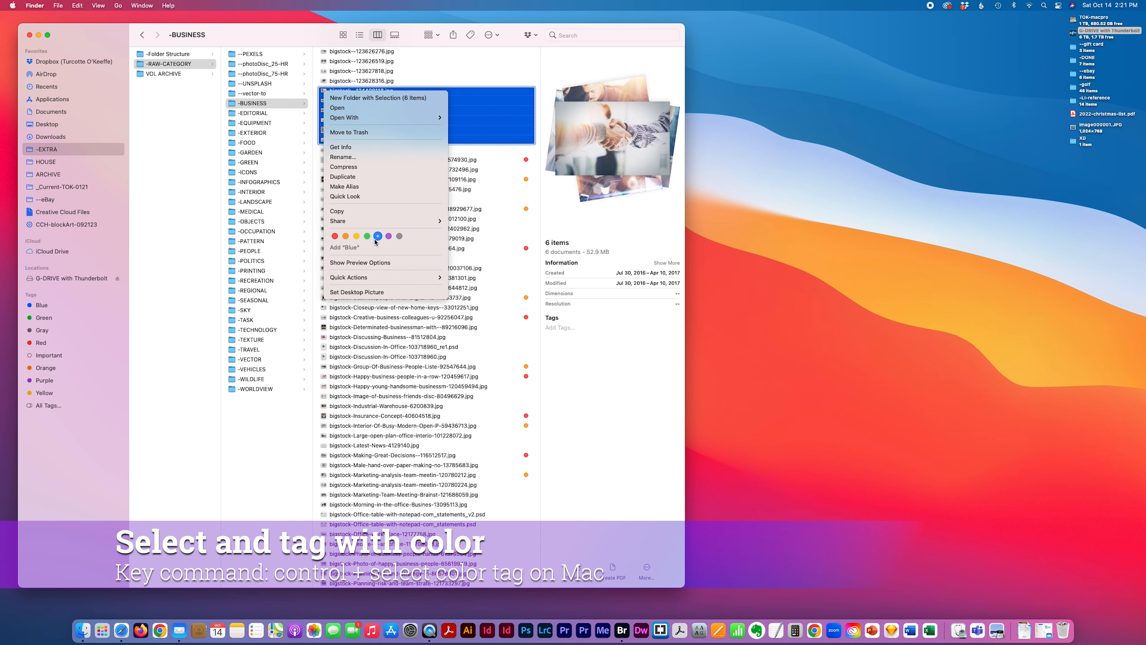
left_click(377, 236)
Tag nine -FOOD images gray: 131899442, 135580403, 142617701_wPath, 145213361, 164904830, Afternoon-Delight, bacon-cheeseburger, Baked-Alaska and Barbecued-chicken-legs
left_click(246, 144)
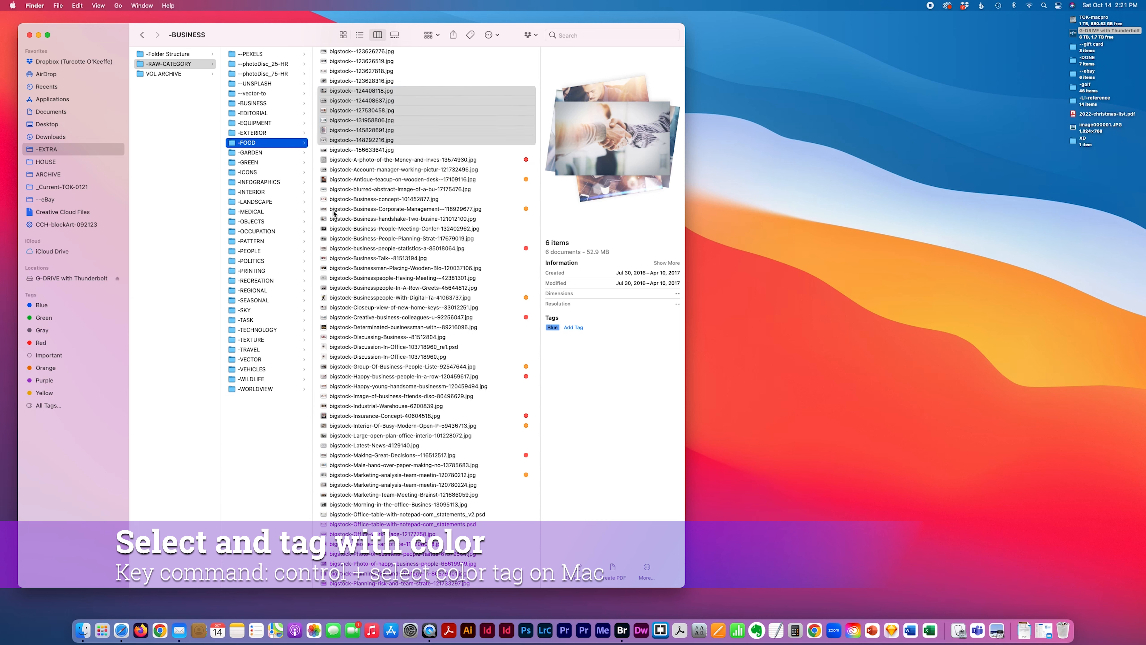
left_click(392, 222, "super")
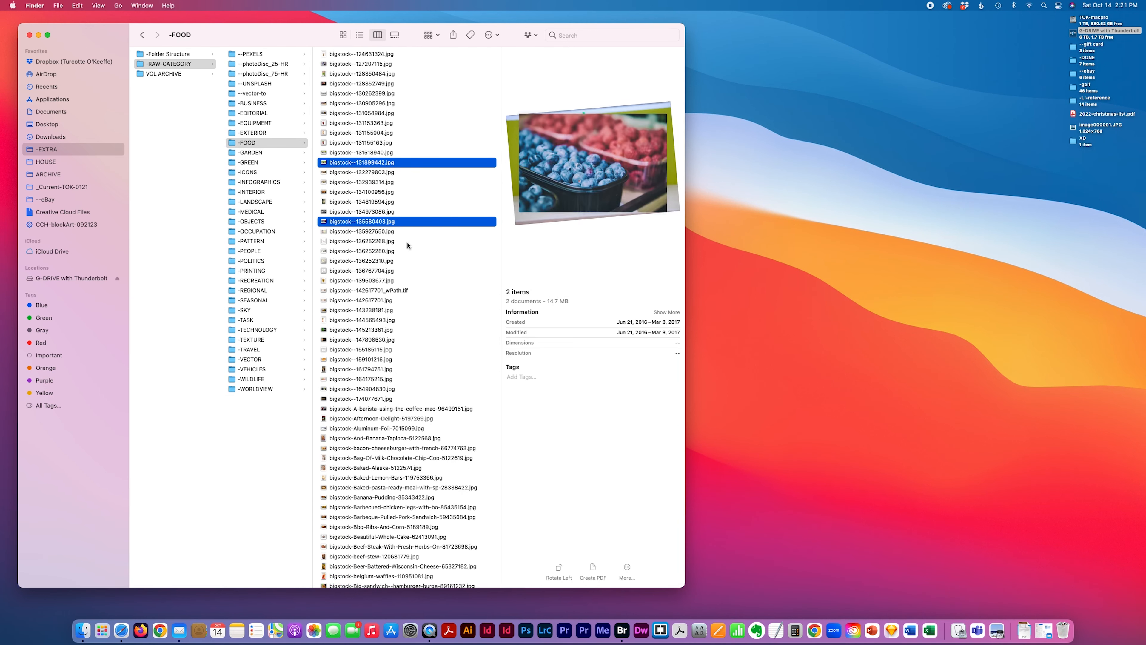
left_click(392, 290, "super")
left_click(385, 330, "super")
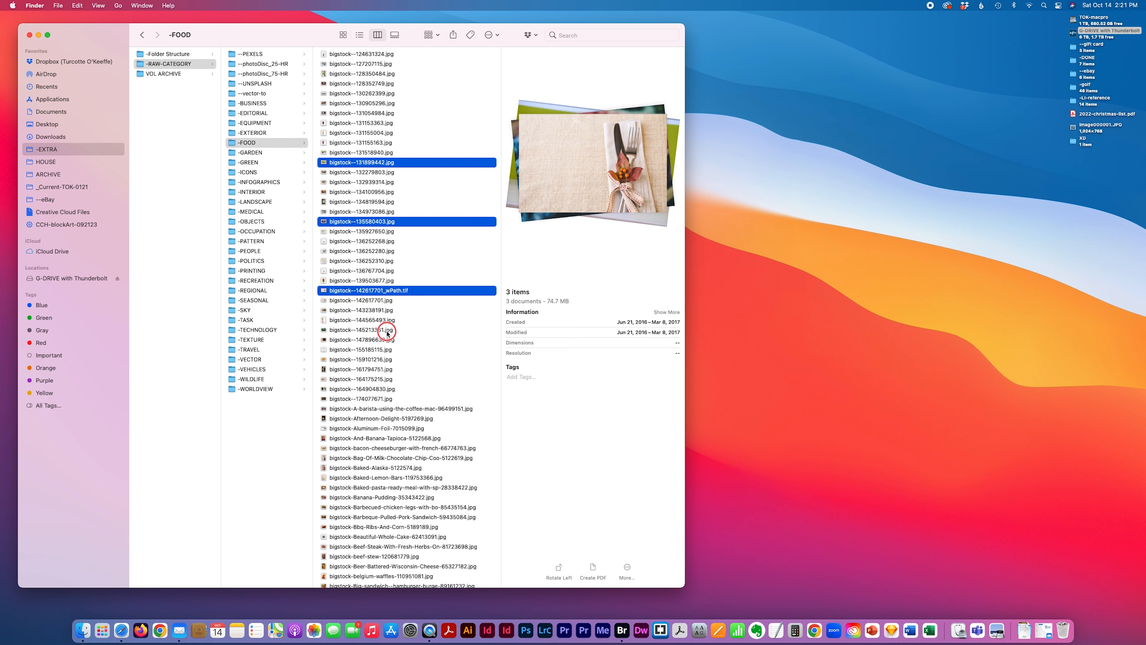
left_click(388, 389, "super")
left_click(416, 419, "super")
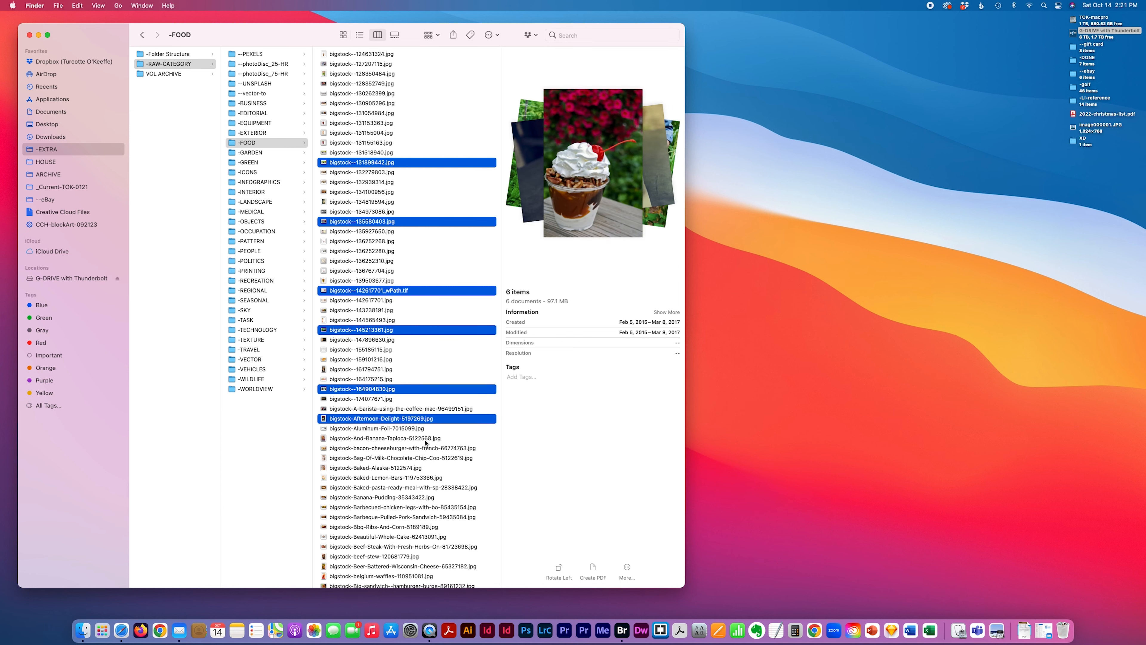
left_click(424, 449, "super")
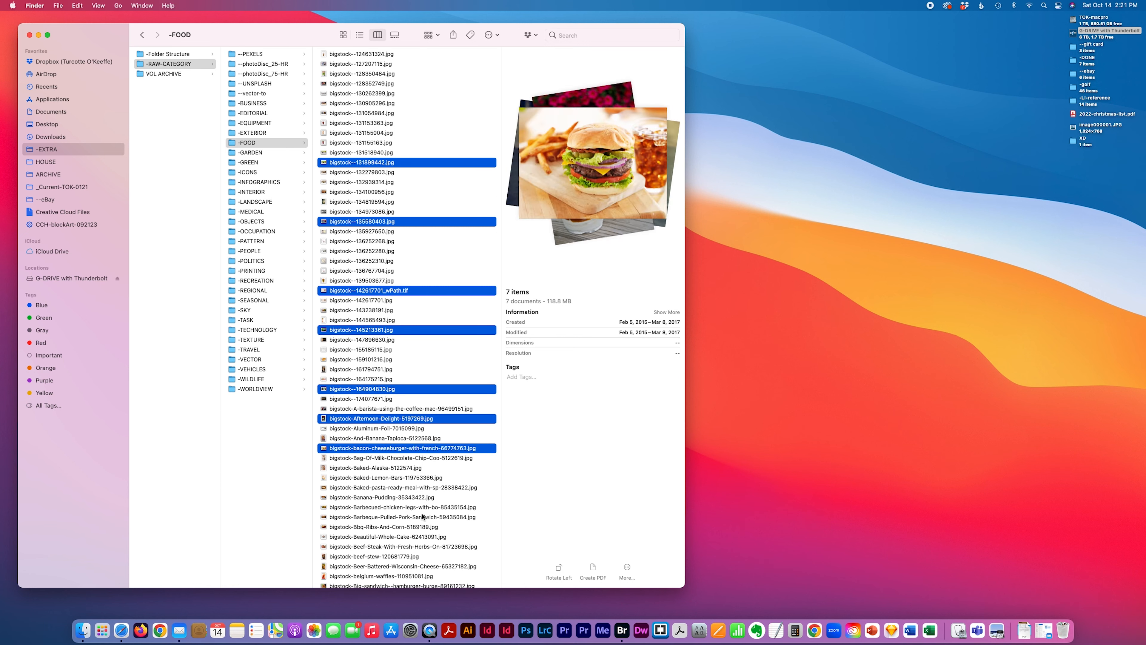
left_click(388, 467, "super")
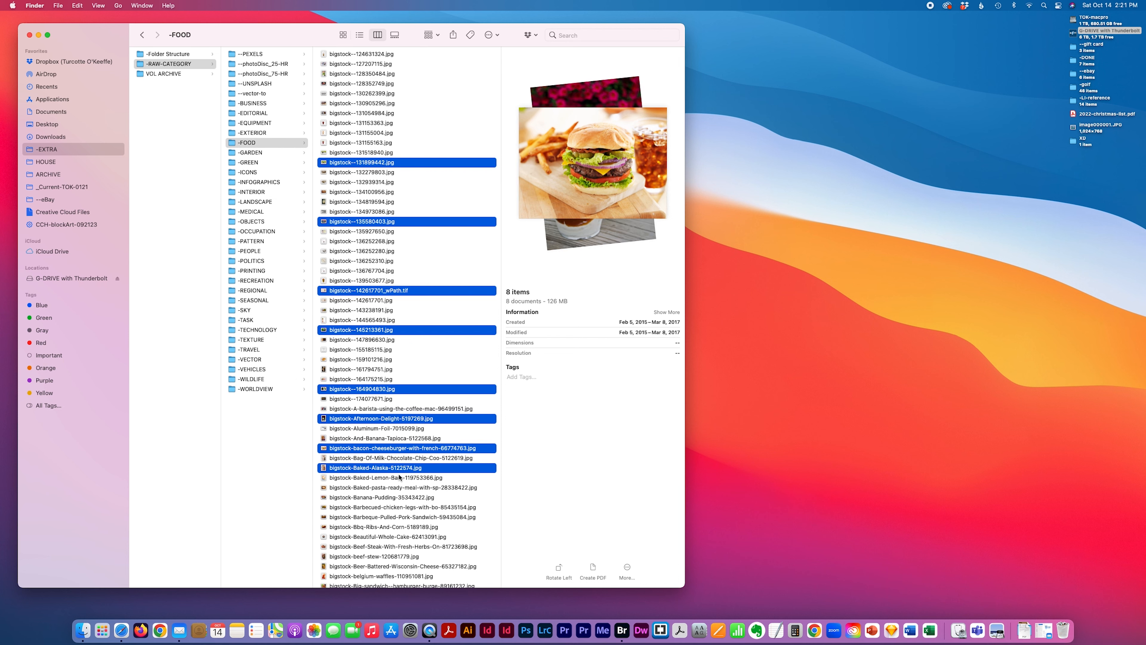
left_click(418, 507, "super")
scroll(469, 469, "down", 5)
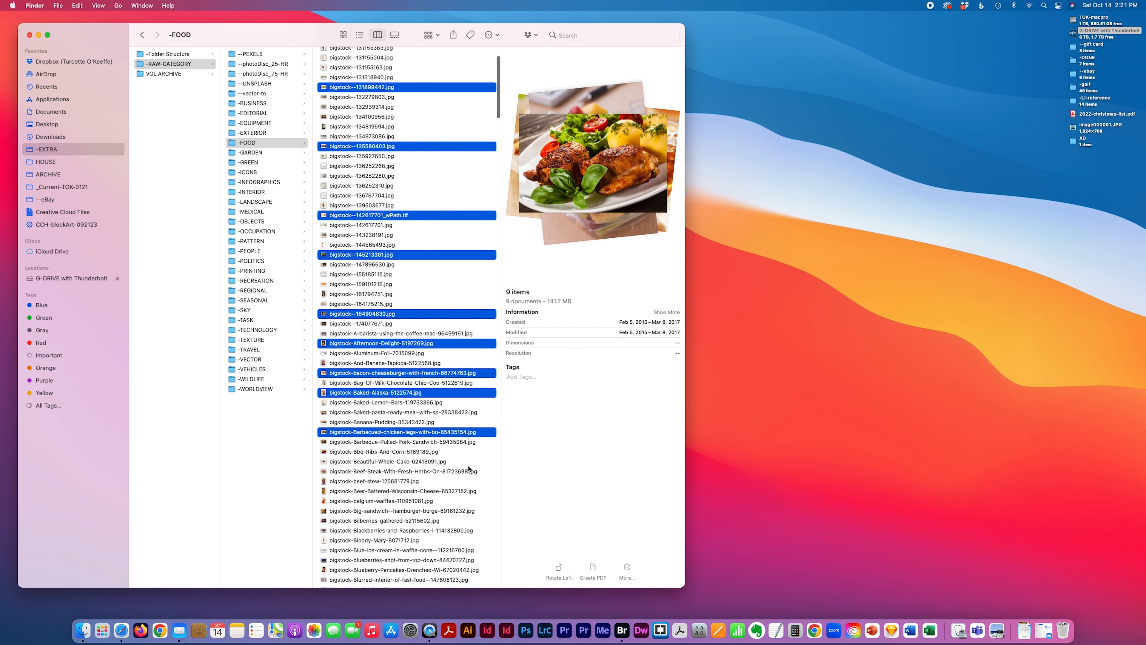
scroll(469, 469, "up", 5)
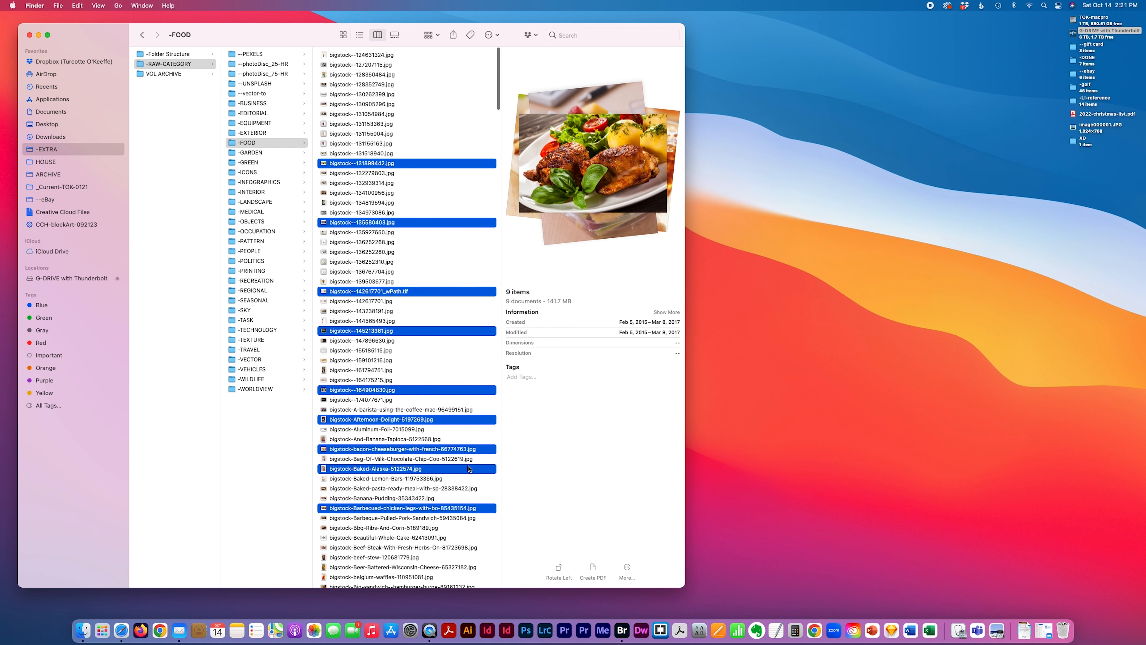
right_click(323, 167)
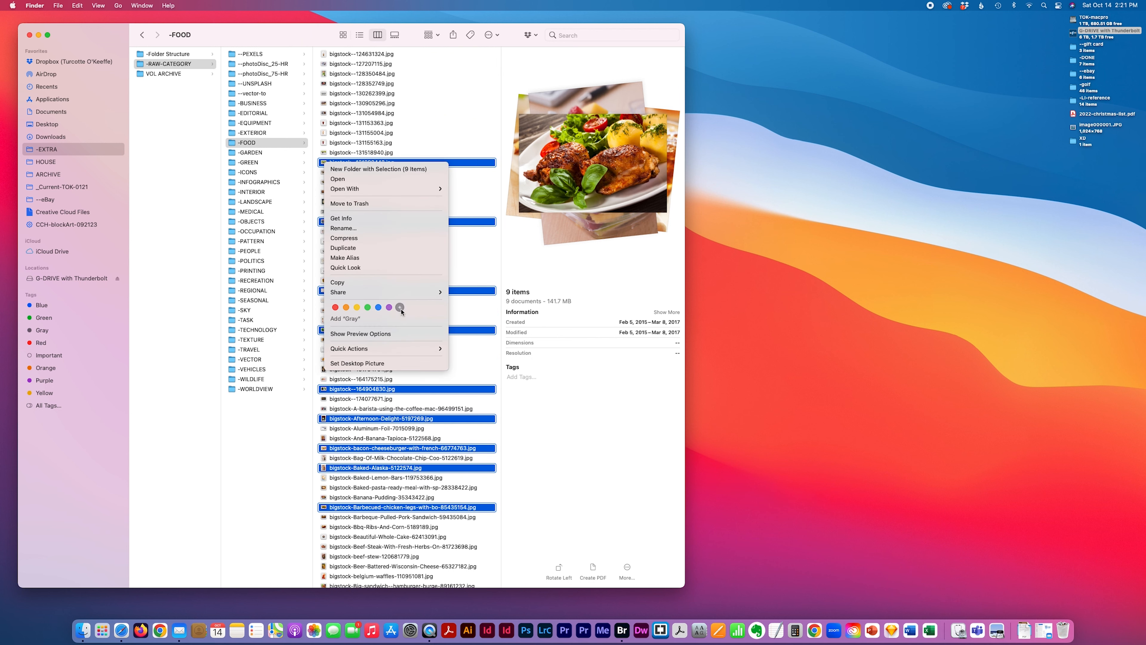
left_click(400, 308)
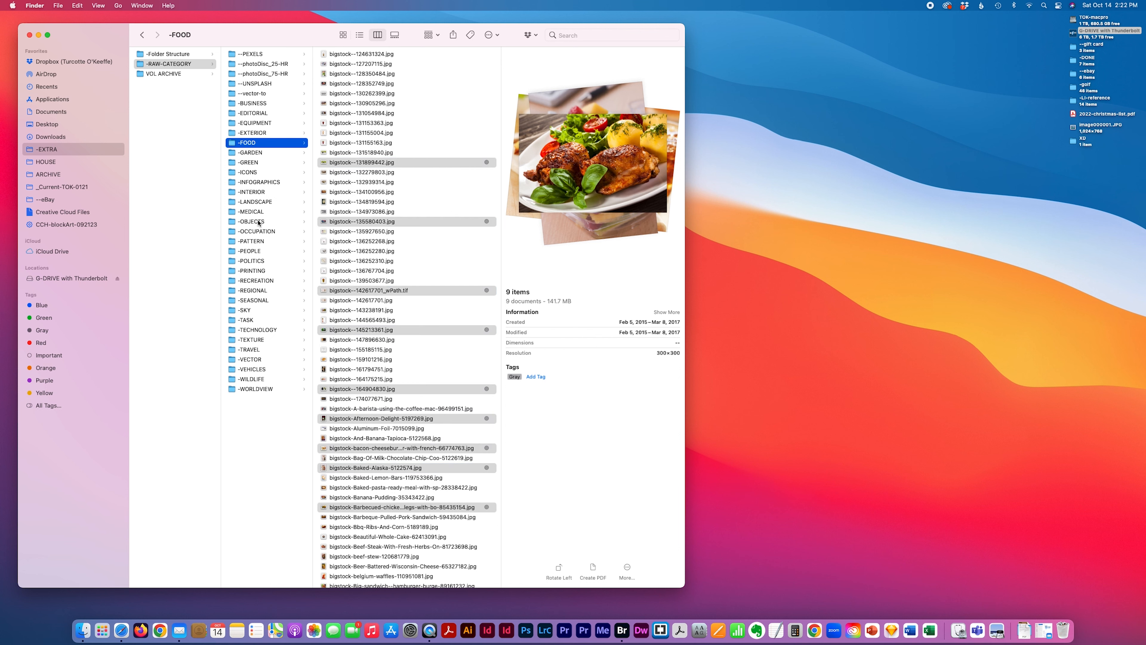
In the -OCCUPATION folder, tag the four images whose names end in 982765, 091263, 262677 and 861948 blue
left_click(253, 221)
left_click(254, 232)
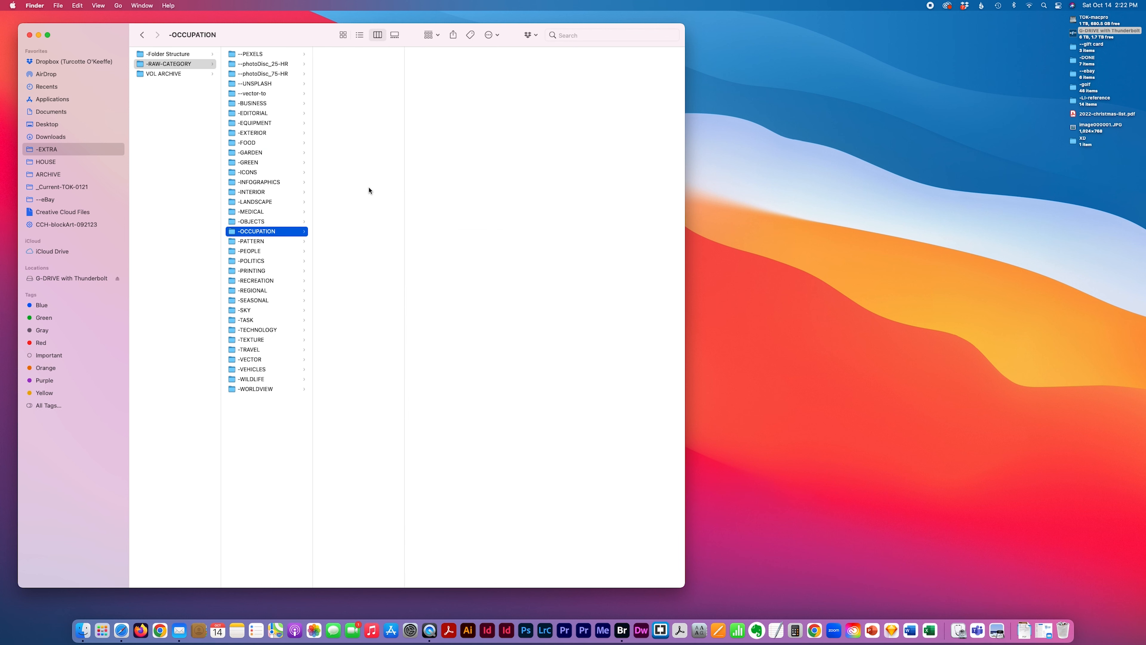
left_click(351, 222)
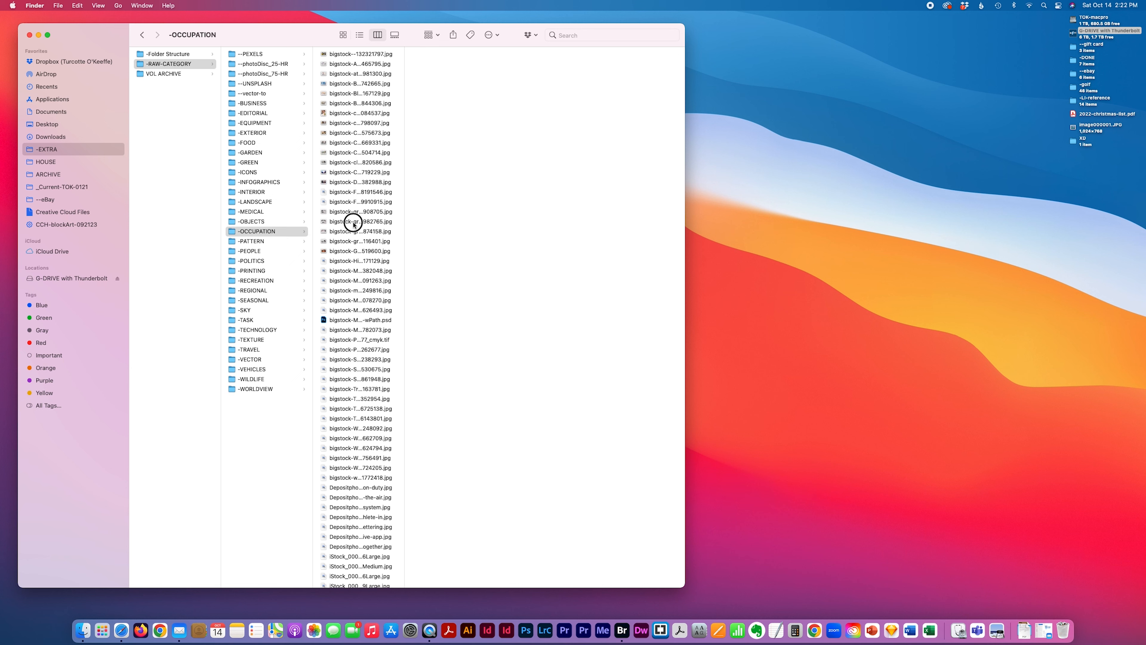
left_click(353, 281, "super")
left_click(353, 350, "super")
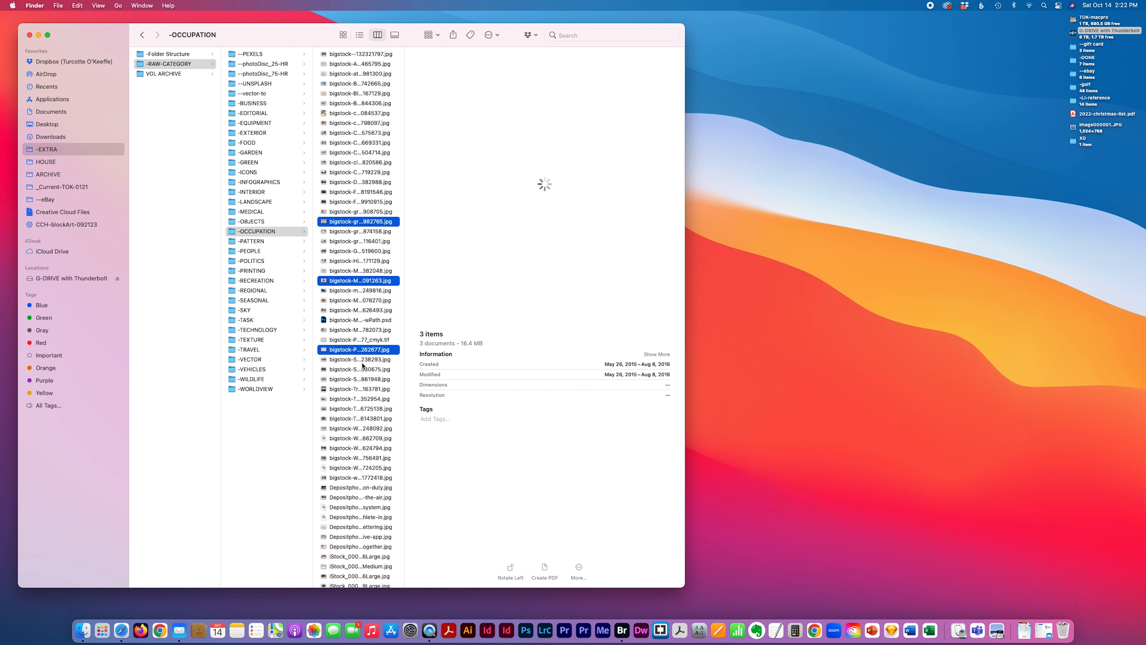
left_click(360, 380, "super")
right_click(346, 224)
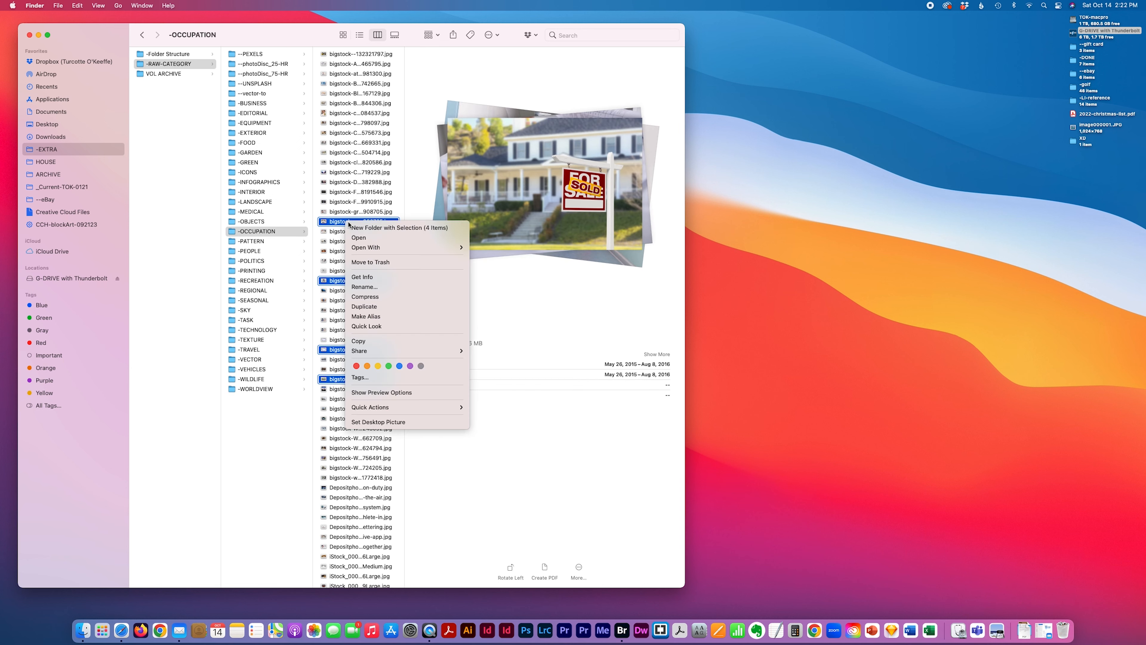
left_click(409, 183)
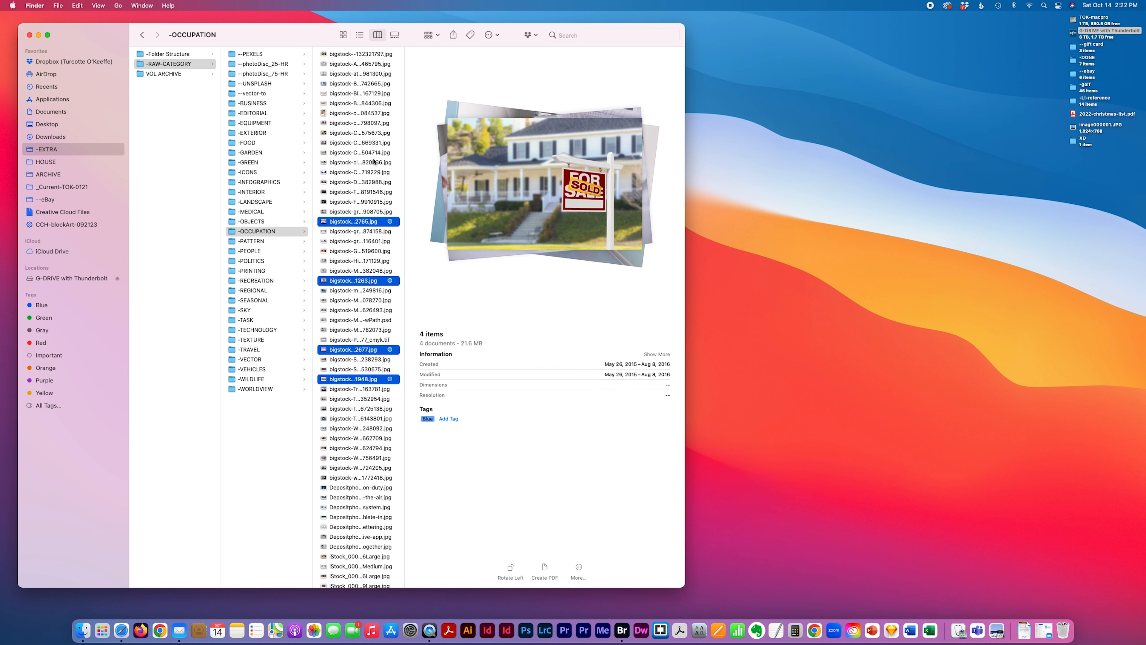
Tag the five consecutive -OCCUPATION images, from the one ending in 669331 through the one ending in 382988, gray
left_click(375, 143)
left_click(374, 183, "shift")
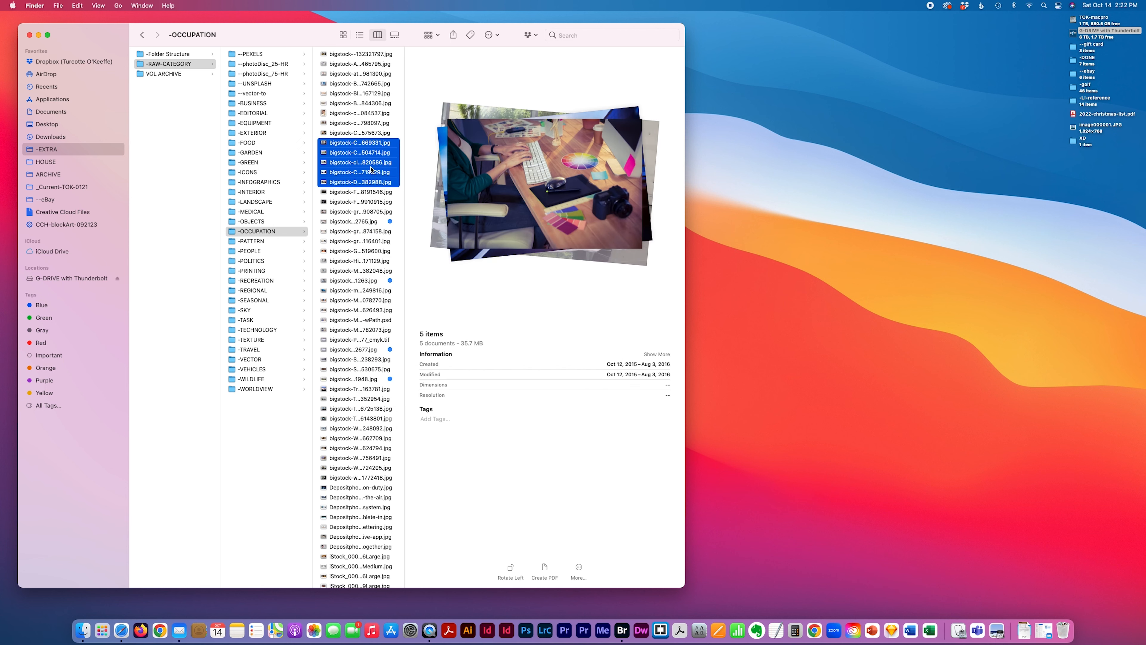
right_click(353, 150)
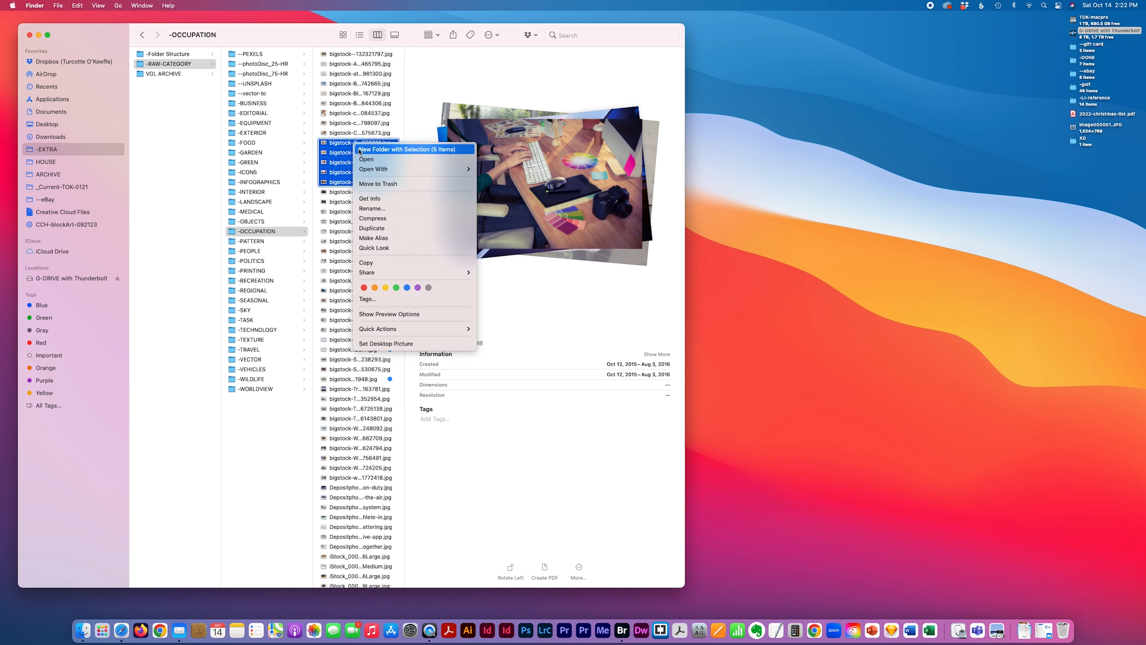
left_click(428, 287)
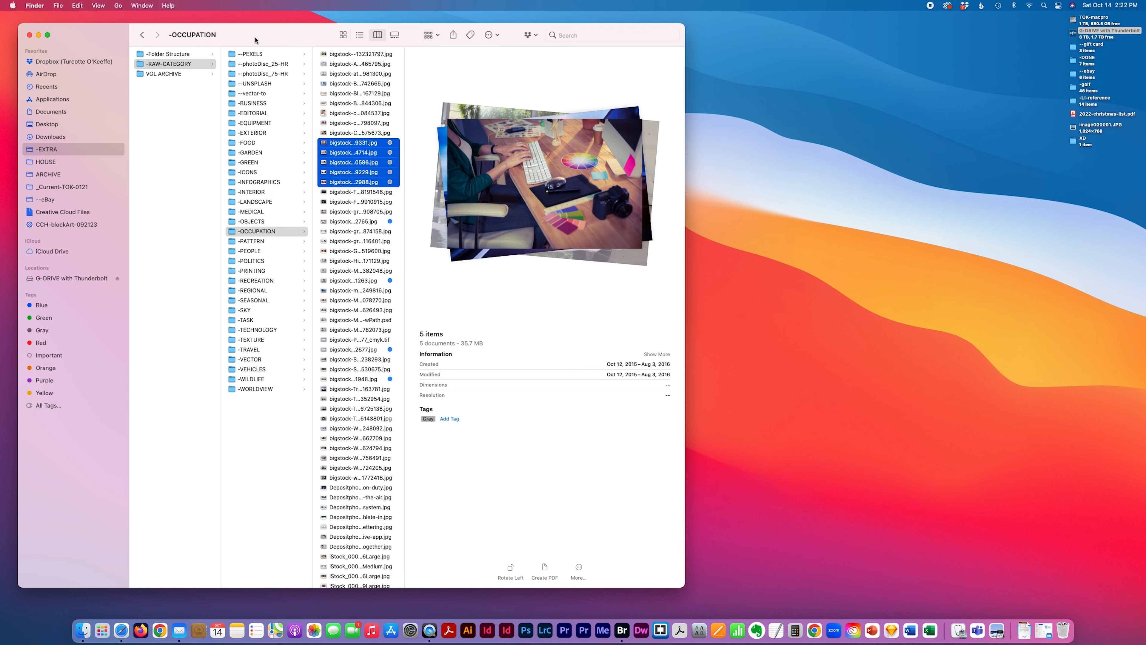
Move the Finder window slightly up and make it wider and much shorter, freeing the lower half of the desktop
left_click_drag(255, 40, 255, 38)
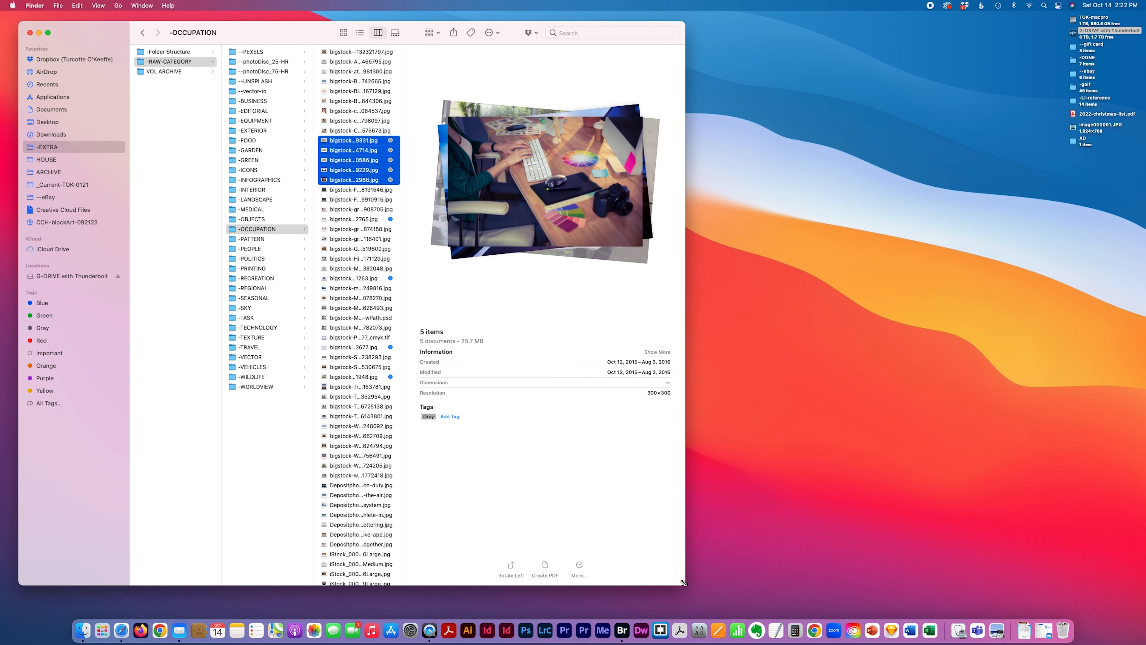
left_click_drag(683, 583, 751, 317)
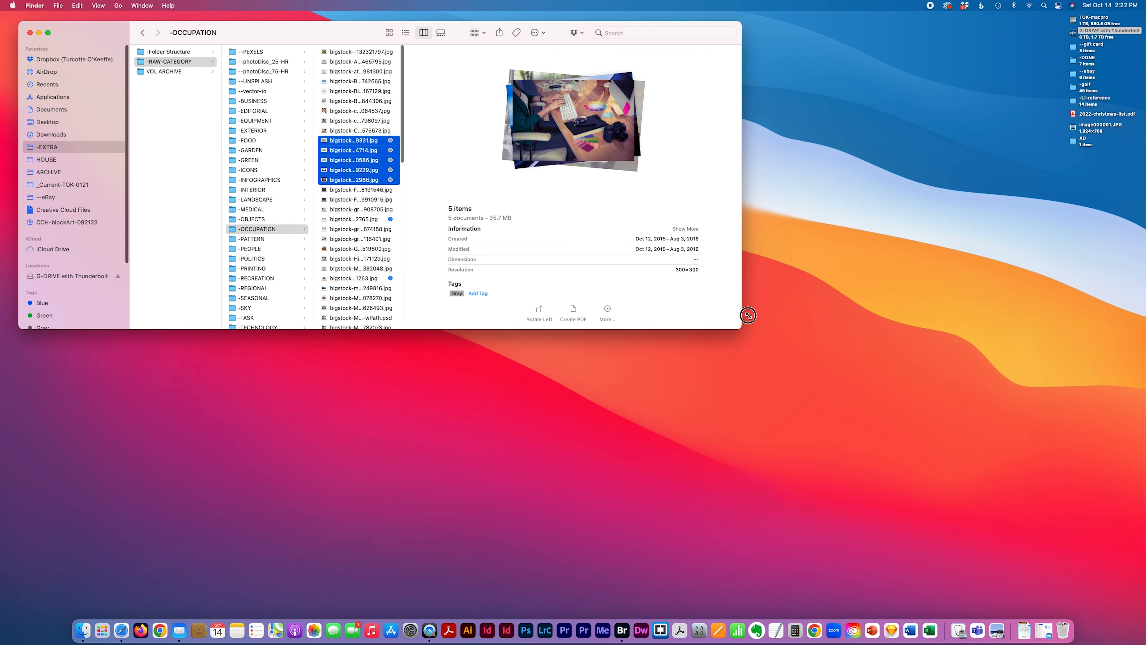
Open a second Finder window and position it so it overlaps the lower part of the -OCCUPATION window
left_click(59, 5)
left_click(68, 16)
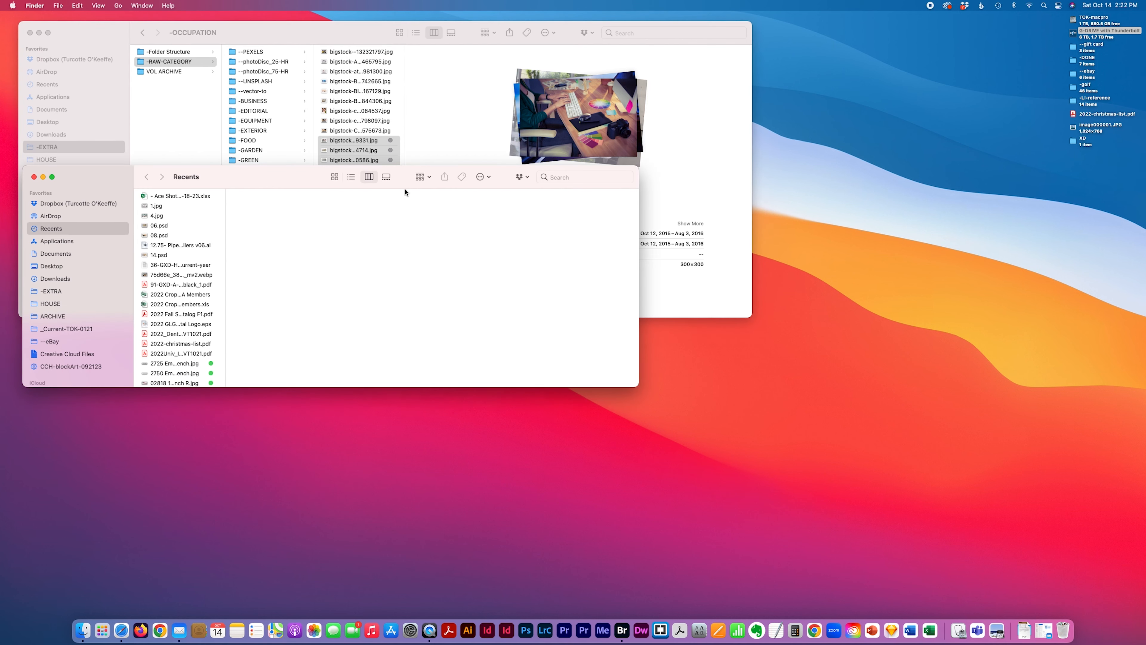
left_click_drag(397, 182, 542, 274)
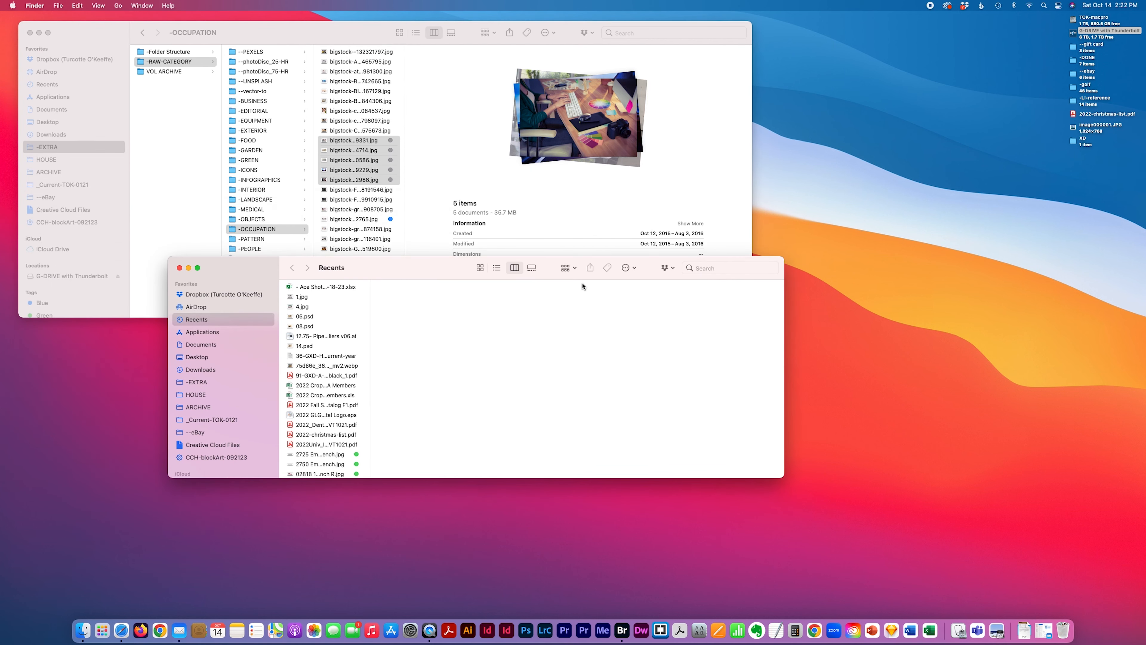
left_click_drag(440, 276, 310, 205)
Move the Recents window higher over the -OCCUPATION window and enlarge it, making it slightly wider and about twice as tall
left_click(284, 28)
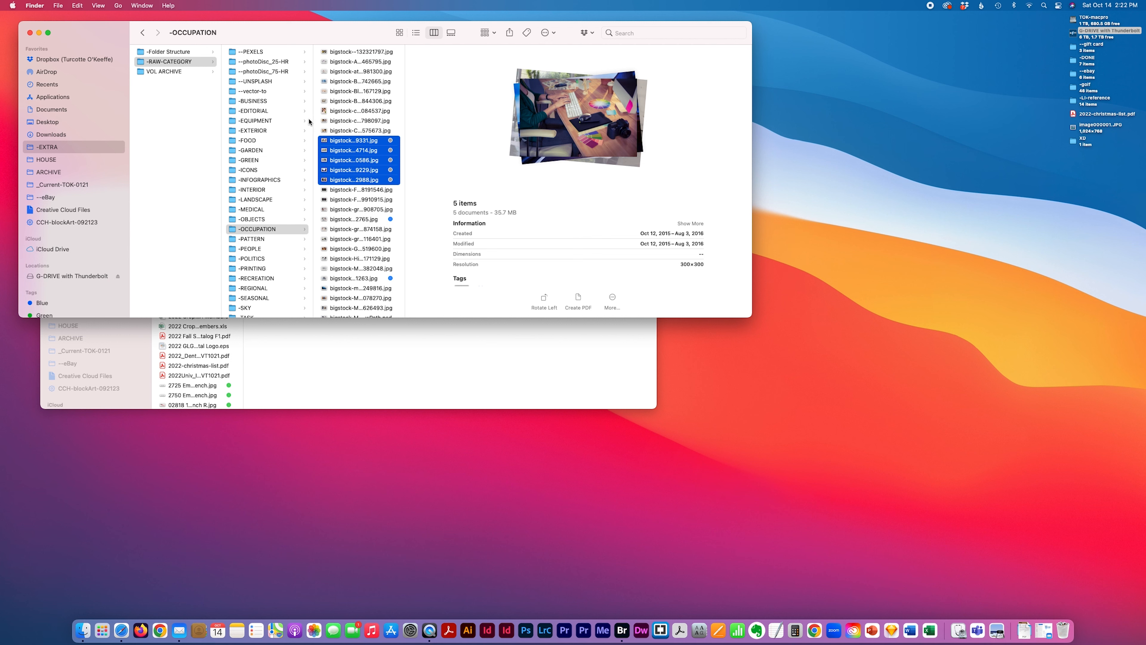
left_click(381, 299)
left_click(379, 356)
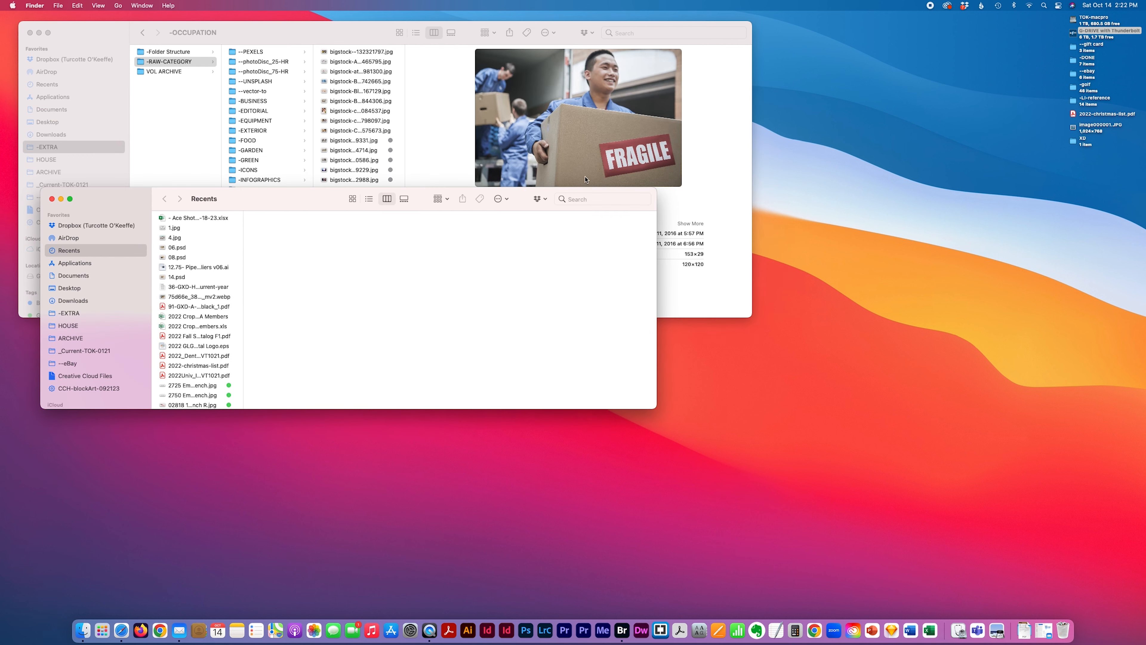
left_click_drag(416, 199, 412, 126)
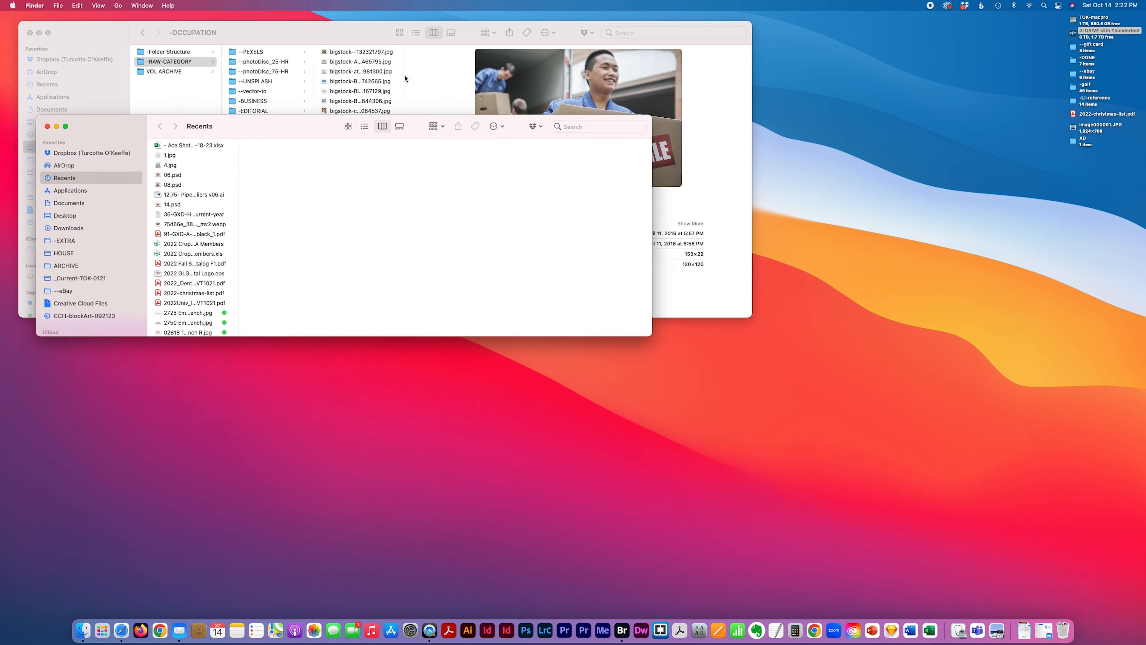
left_click(374, 75)
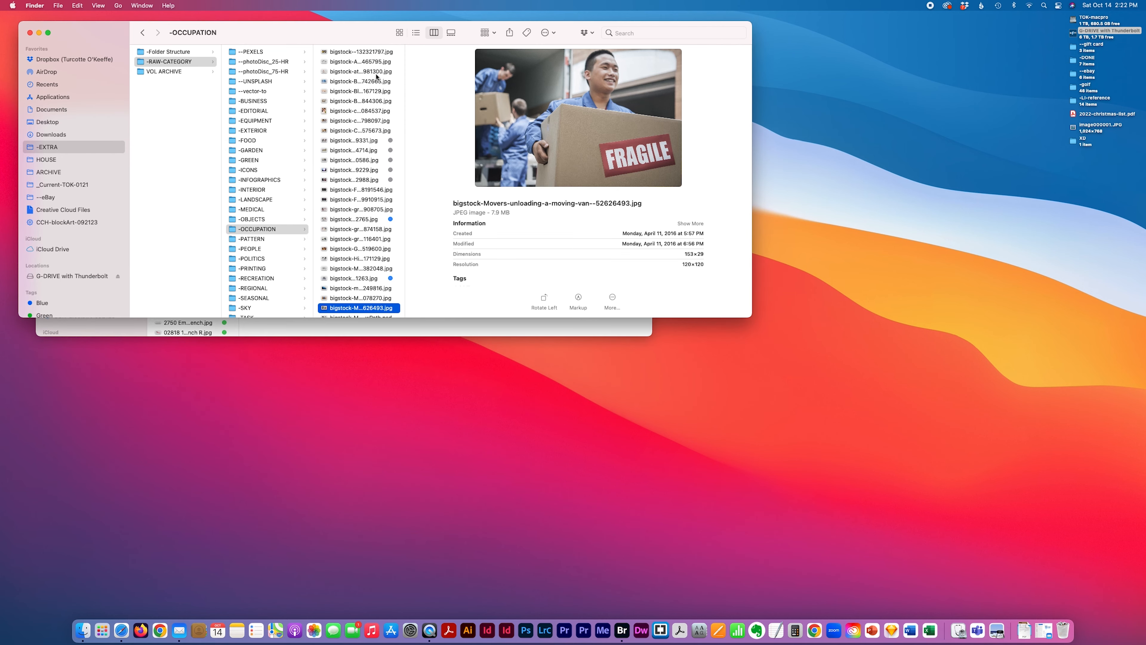
left_click(472, 326)
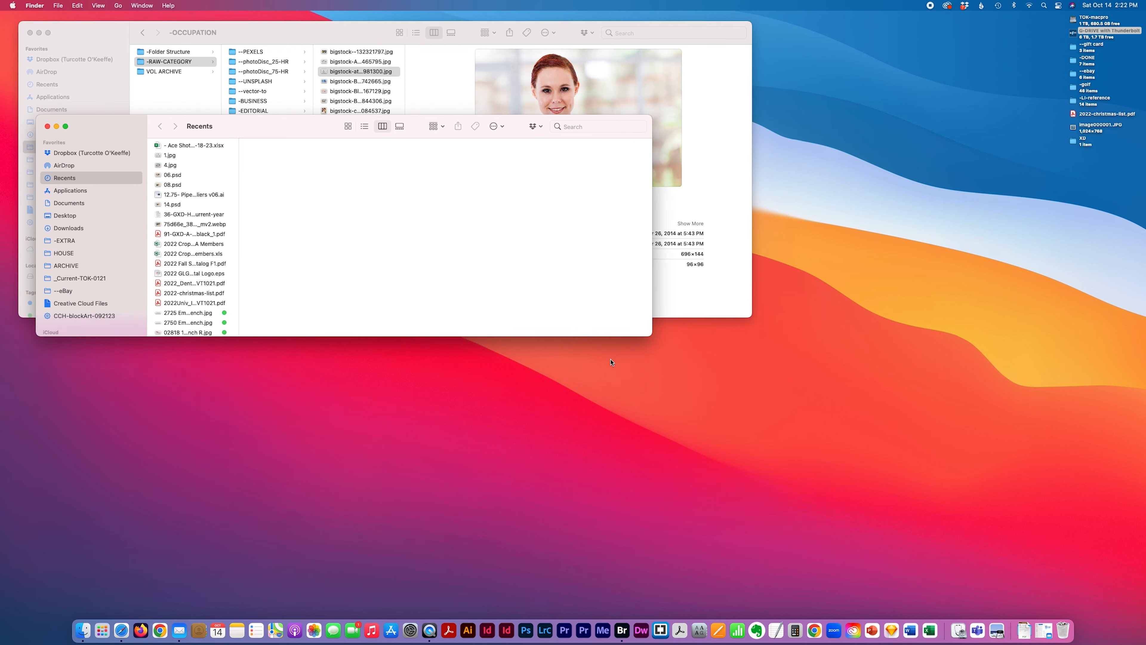
left_click_drag(654, 342, 710, 559)
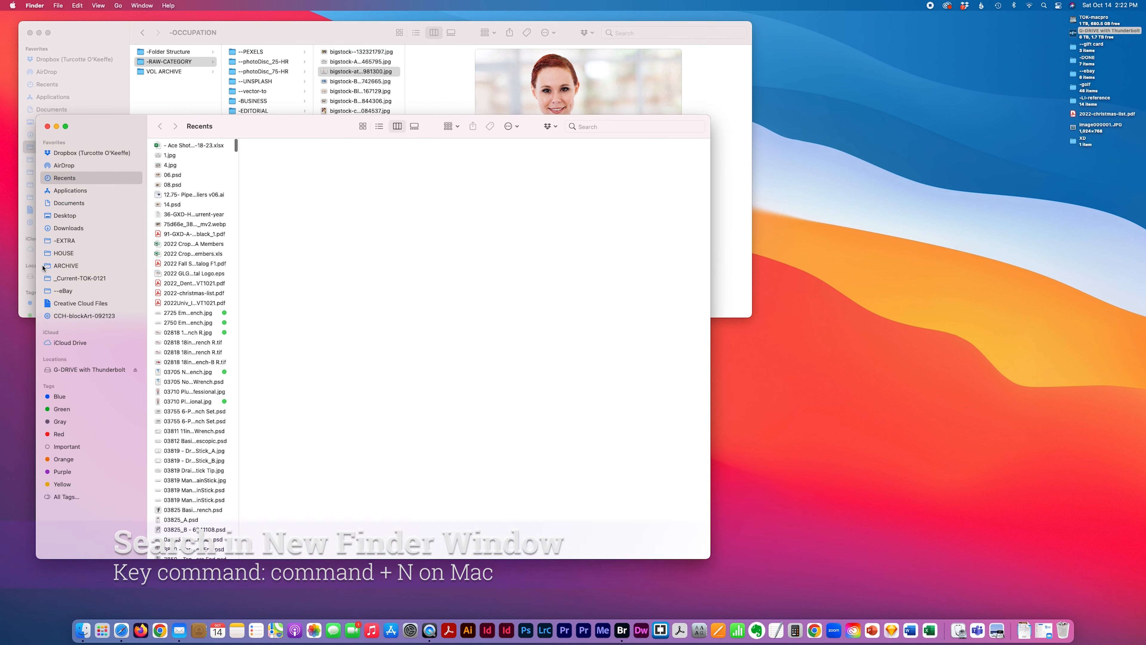
In the Recents window, go to the -EXTRA folder and show the contents of its -RAW-CATEGORY folder
left_click(71, 316)
left_click(65, 242)
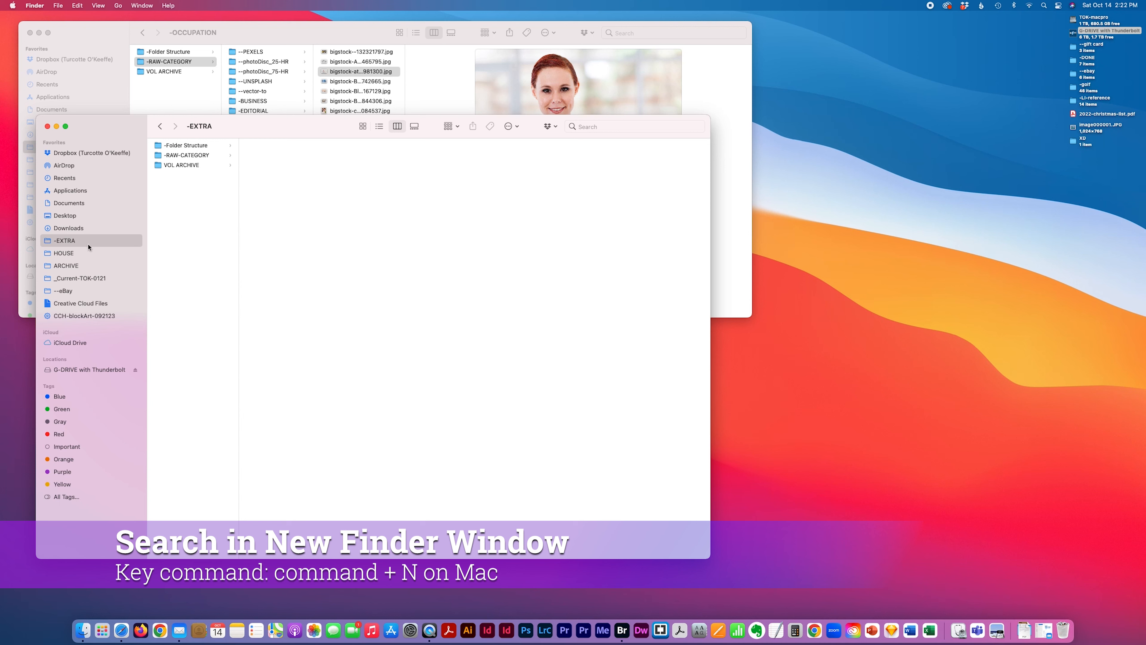
left_click(194, 156)
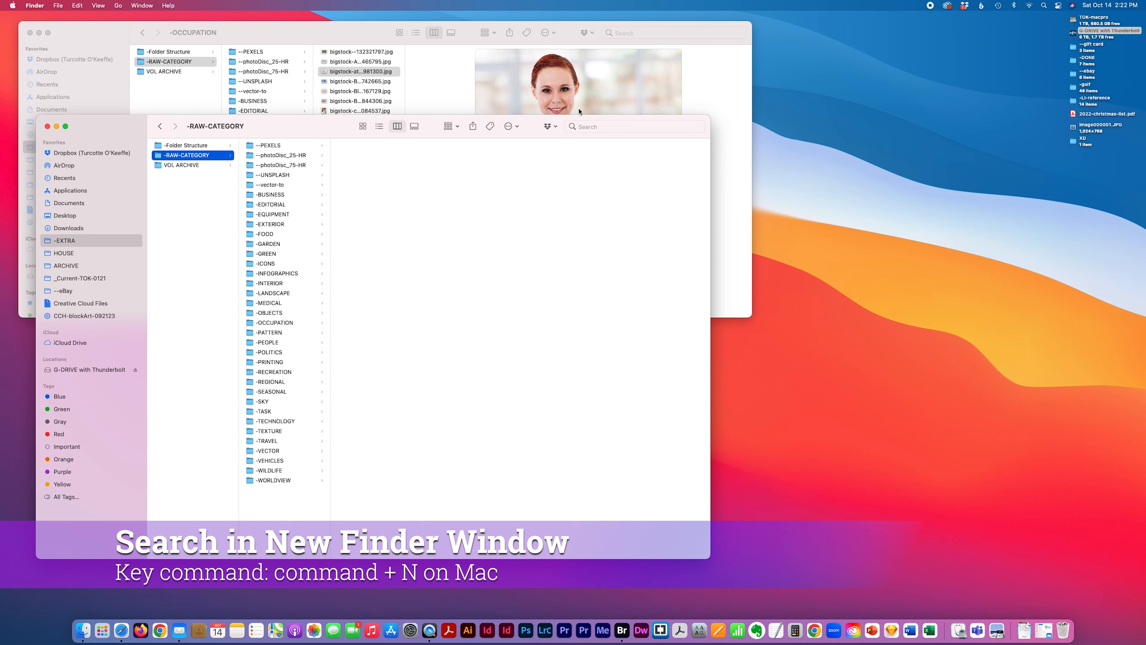
Search for .jpg with the scope limited to -RAW-CATEGORY, and move the search window up, making it narrower and taller
left_click(600, 128)
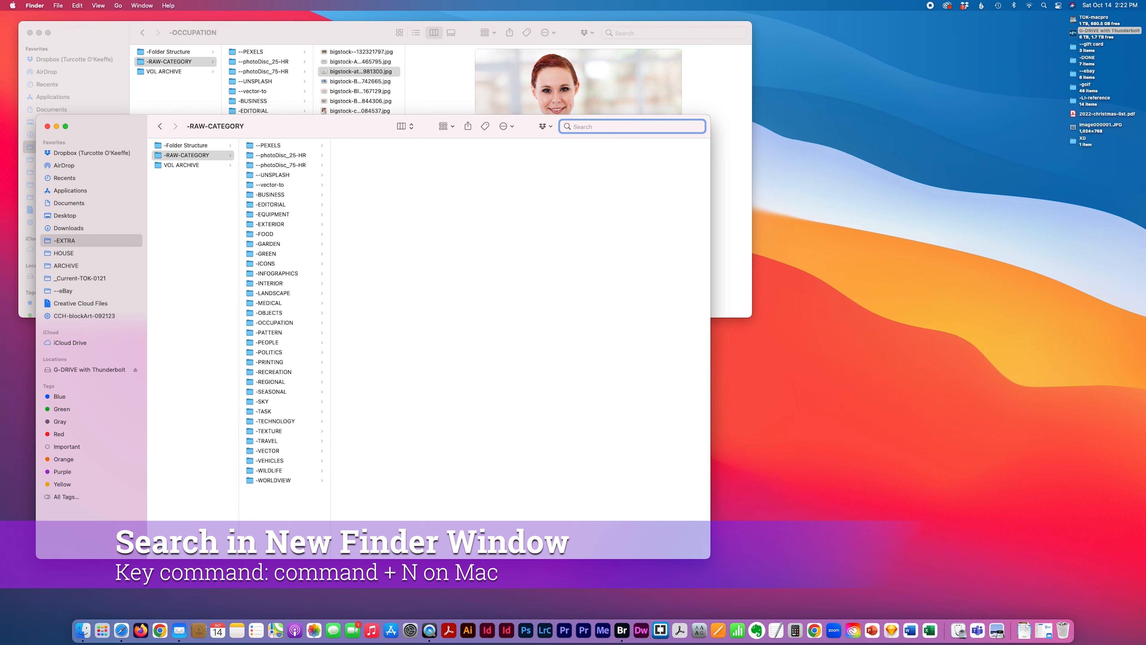
type(".jpg")
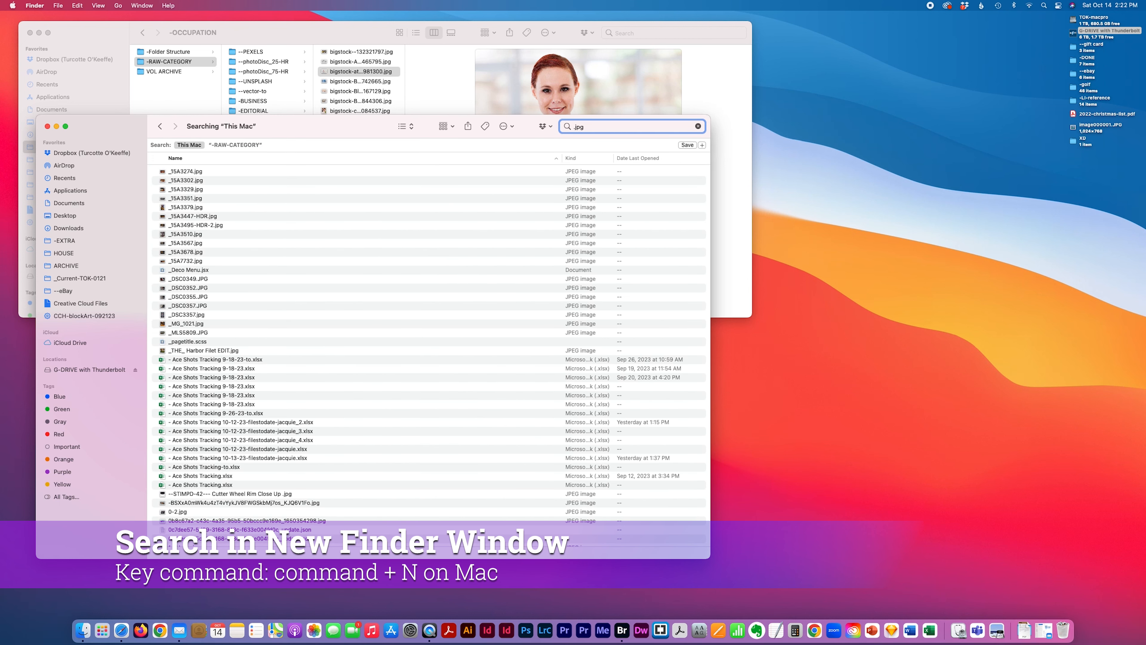
key("super+a")
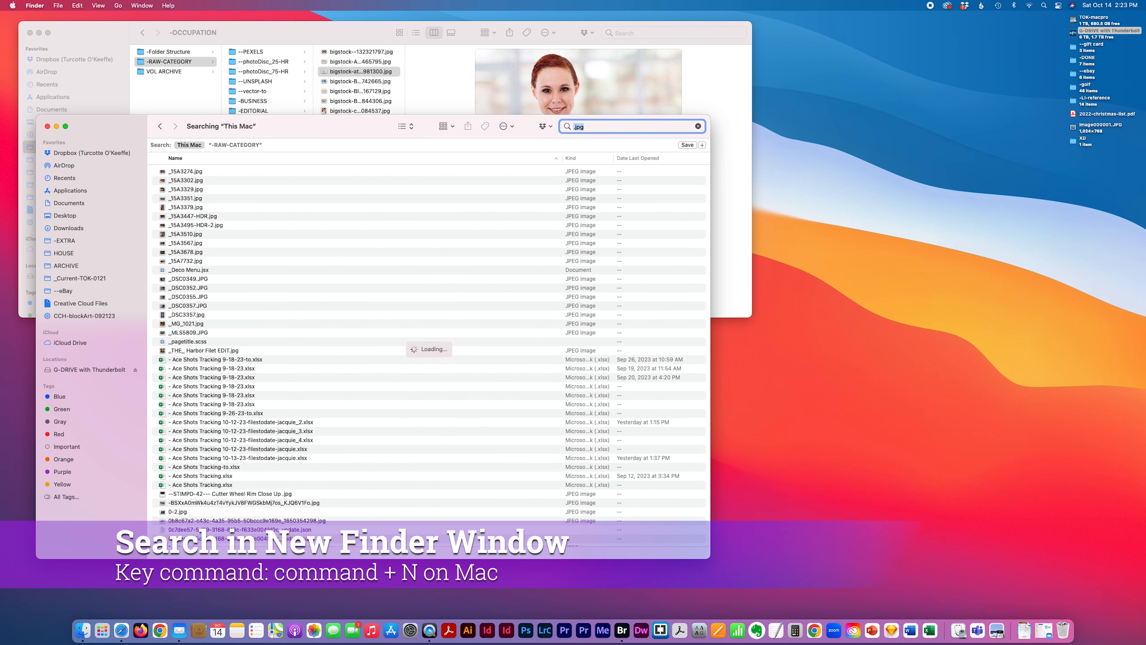
left_click_drag(342, 124, 392, 29)
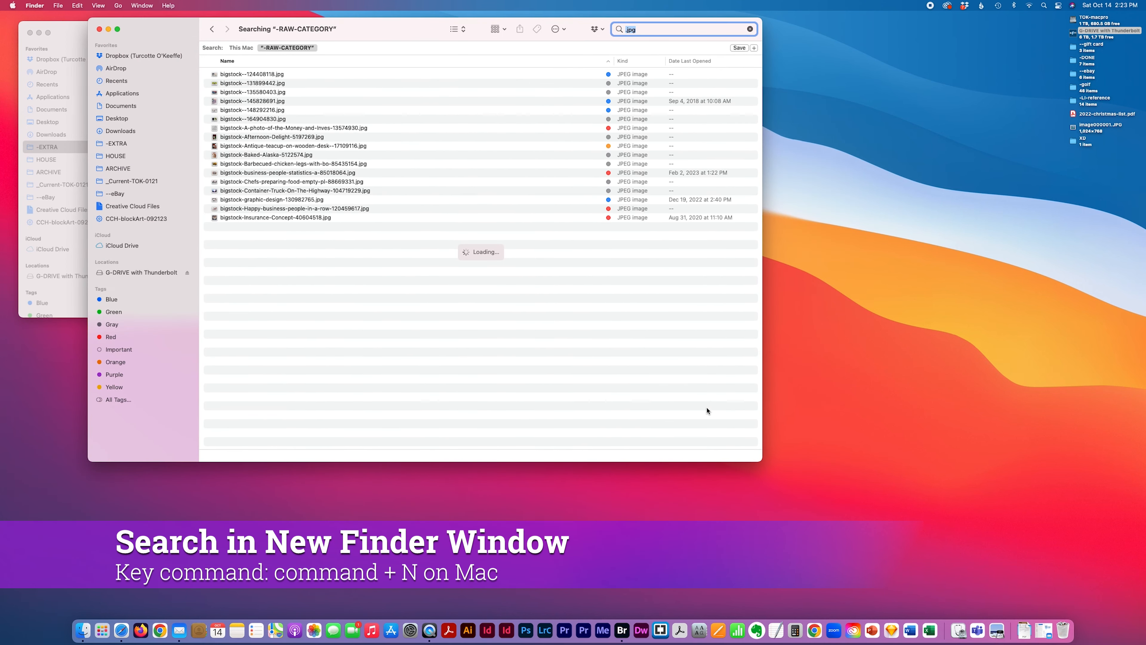
left_click_drag(760, 461, 641, 582)
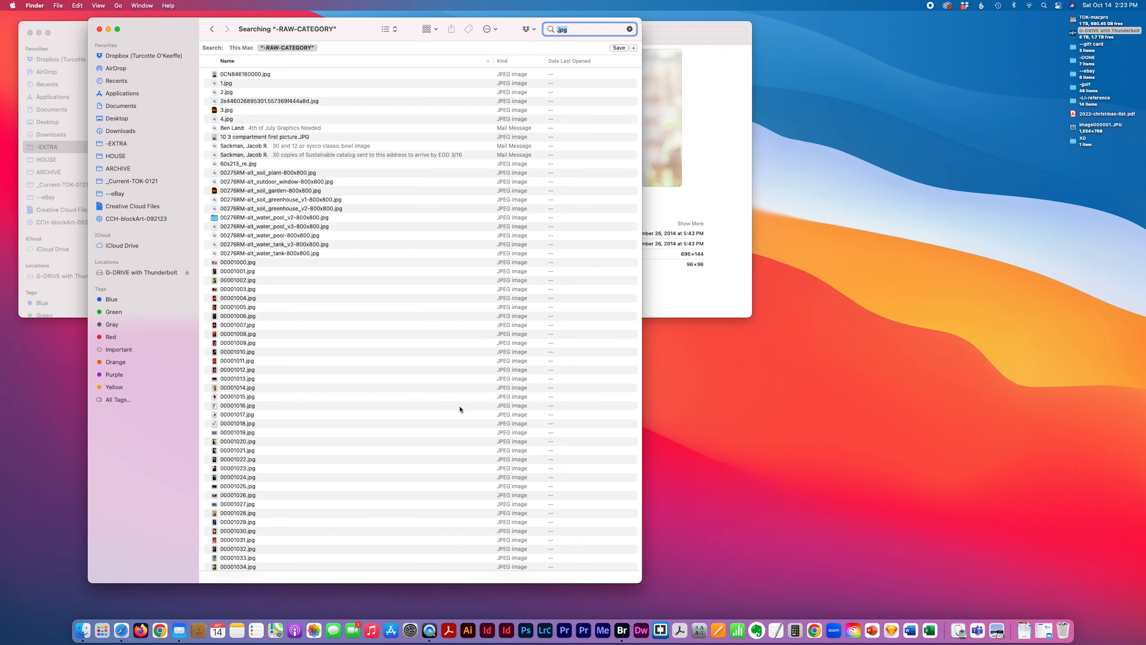
Add a File label criterion to the search and set it to the red label
left_click(634, 48)
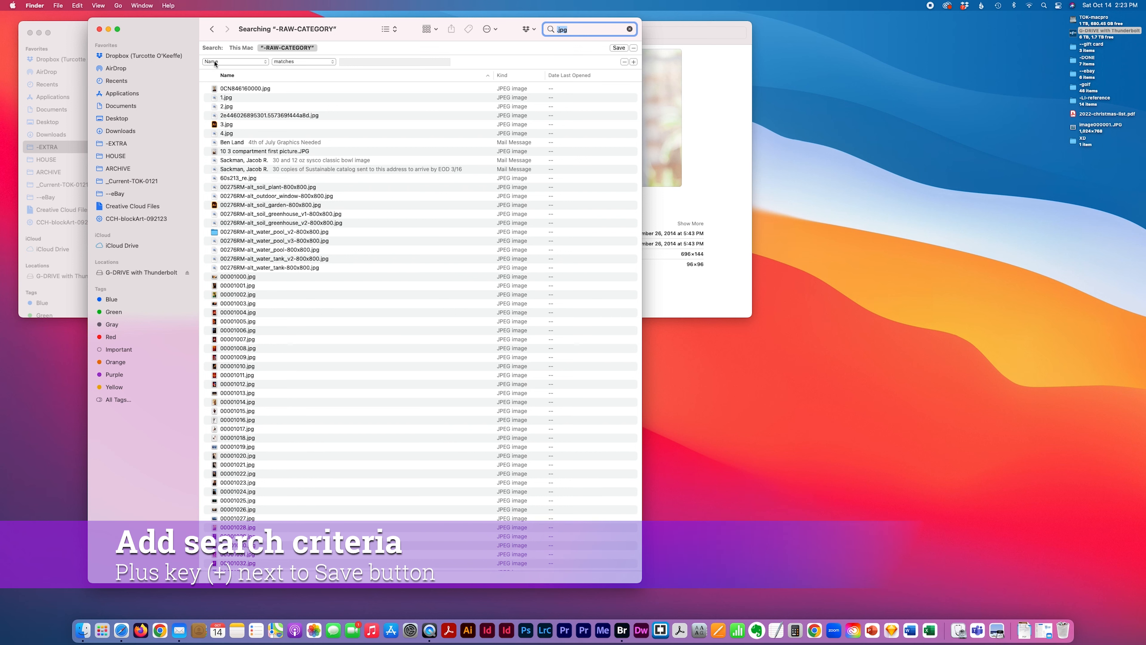
left_click(248, 64)
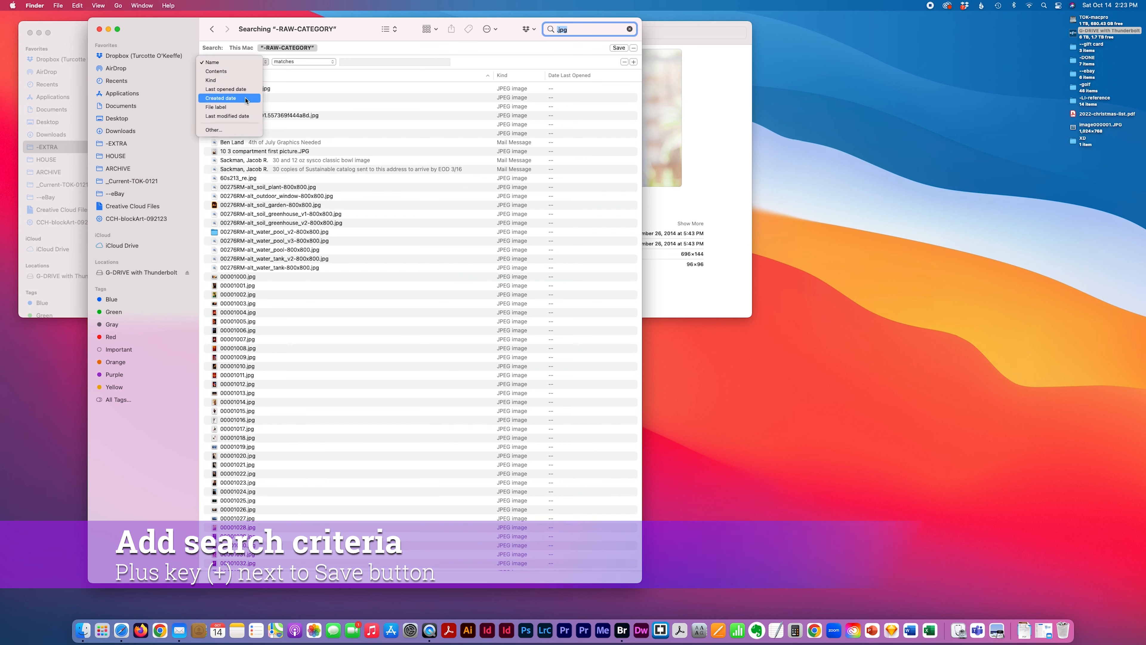
left_click(234, 106)
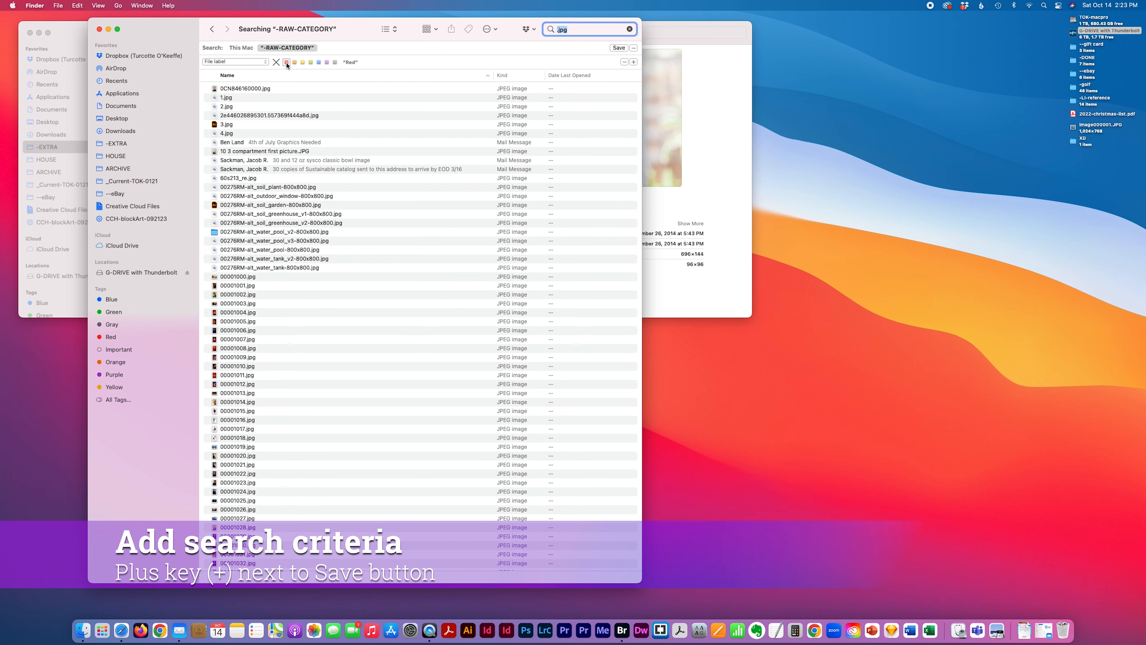
left_click(287, 63)
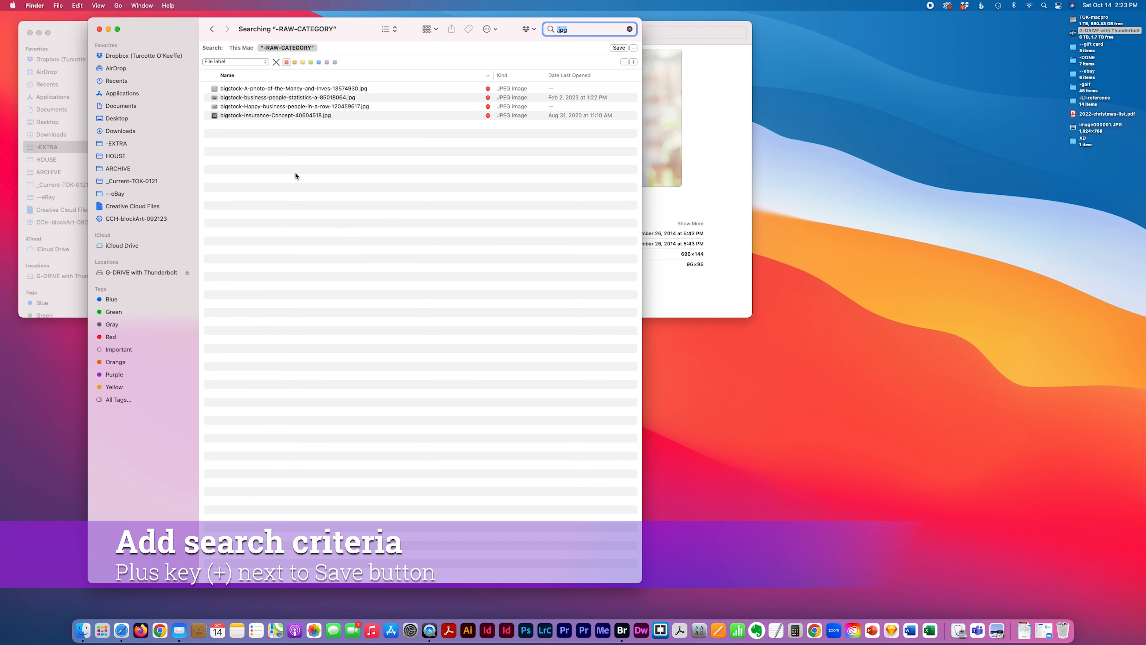
Shift the search window toward the desktop's edge, narrow it, and switch to Excel with a blank workbook
left_click_drag(356, 32, 304, 26)
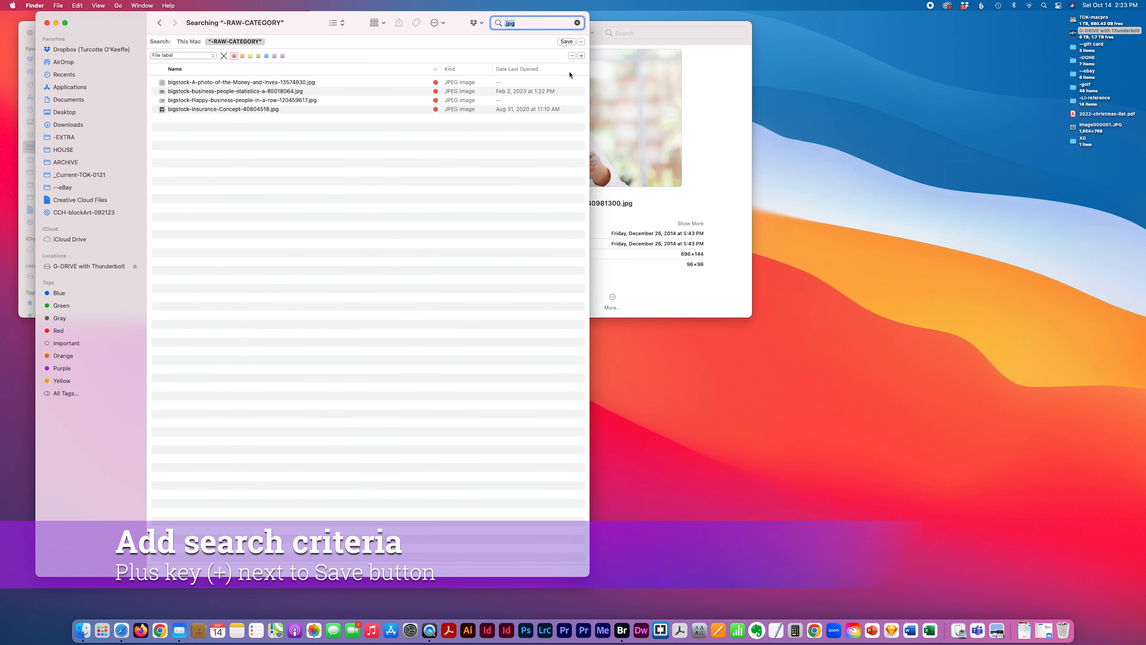
left_click_drag(586, 575, 518, 585)
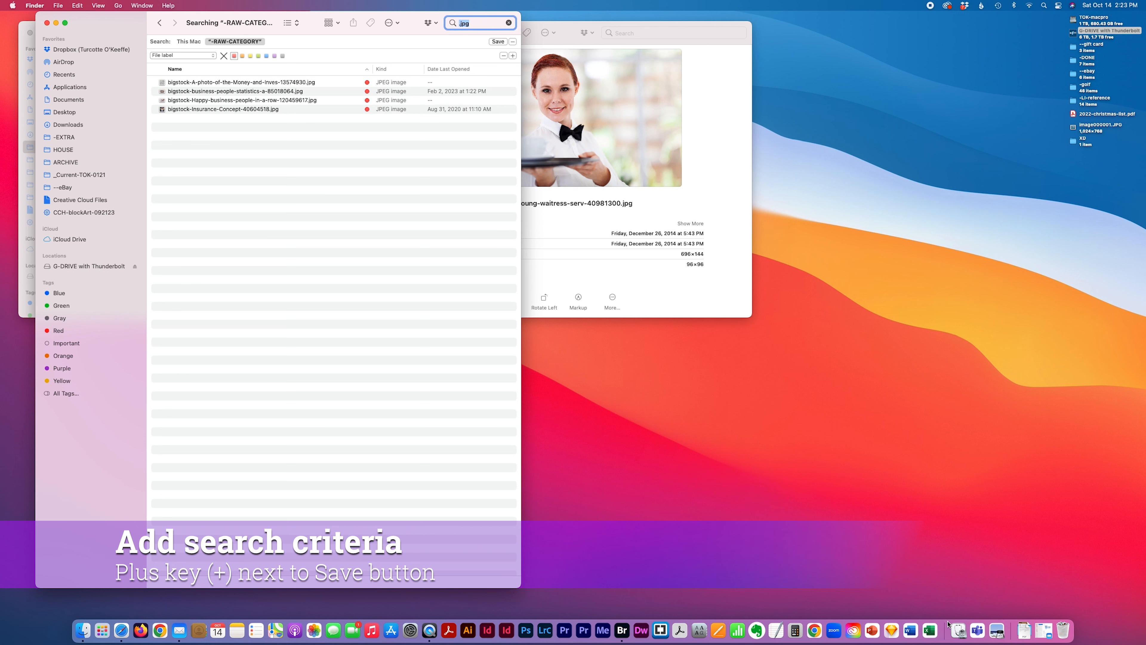
left_click(929, 629)
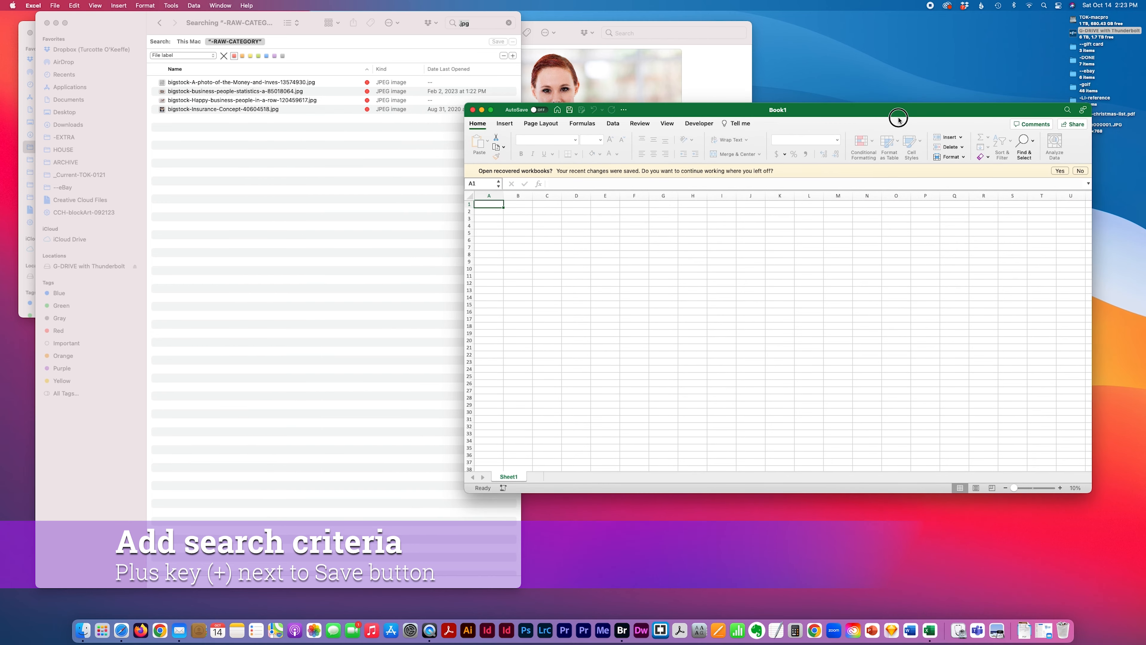
Copy all four red-labelled files from the Finder search results and paste their names into the Excel sheet starting at A1
left_click(241, 82)
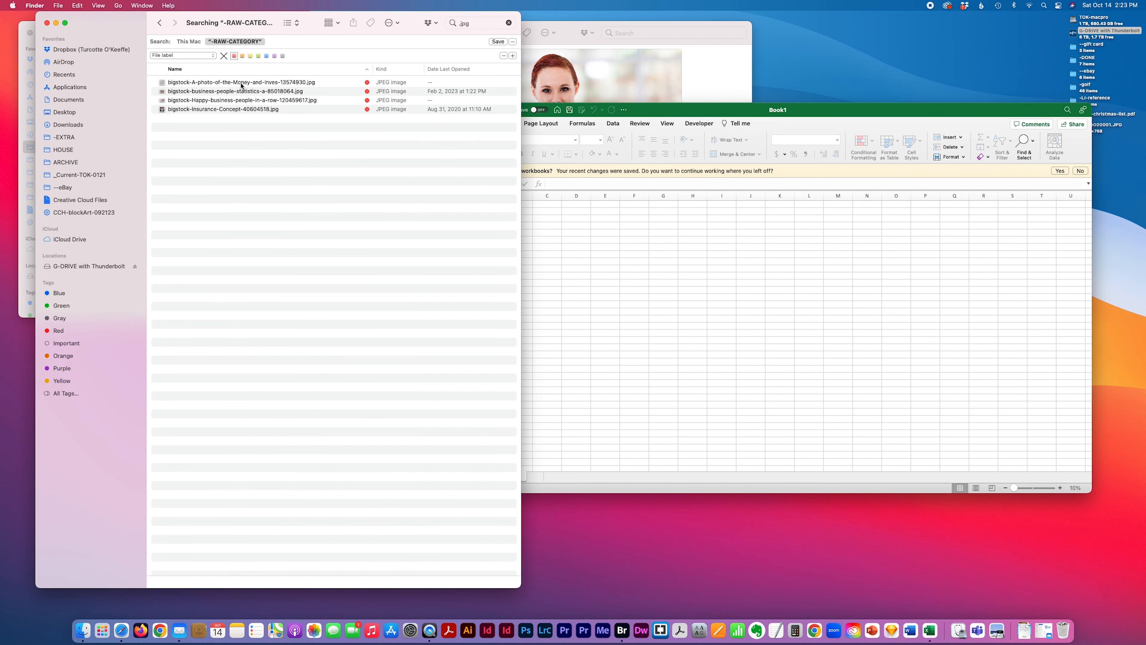
left_click(241, 109, "shift")
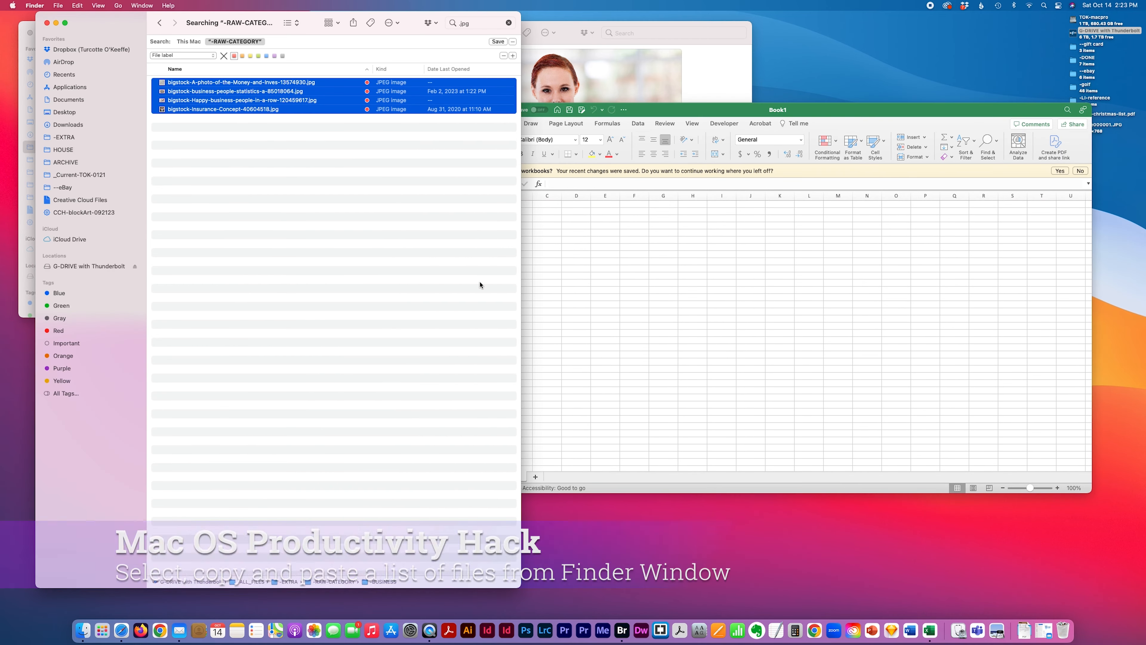
left_click(568, 253)
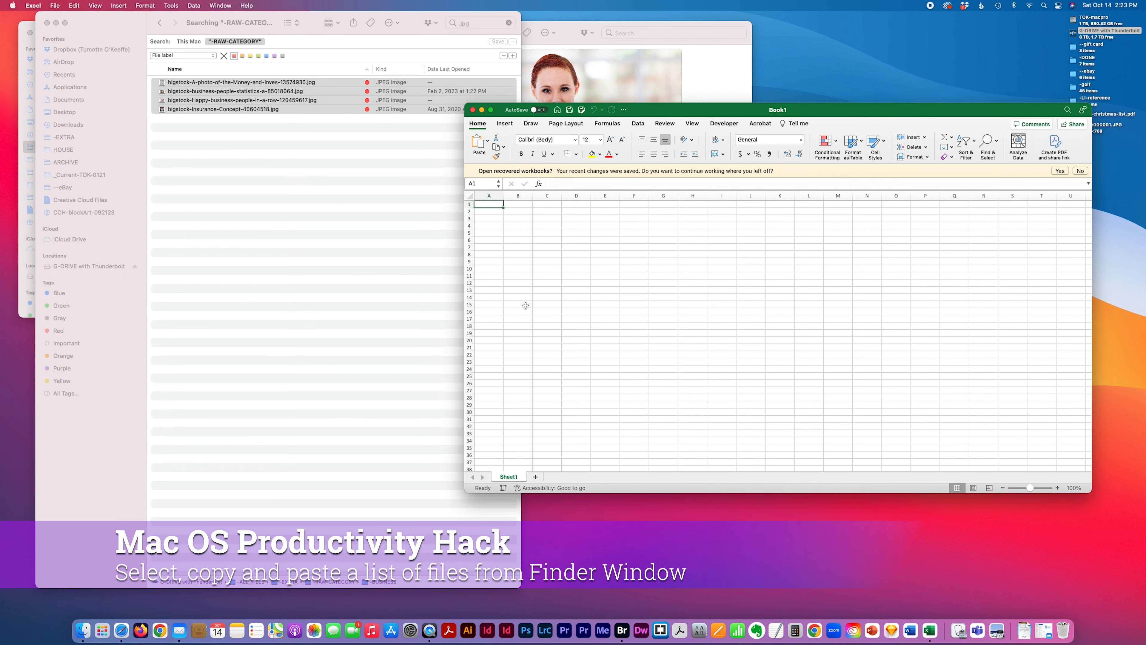
type("bigstock-A-photo-of-the-Money-and-Inves-13574930.jpg bigstock-business-people-statistics-a-85018064.jpg bigstock-Happy-business-people-in-a-row-120459617.jpg bigstock-Insurance-Concept-40604518.jpg")
Widen columns A through D equally so the pasted file names fit in column A
left_click(488, 196)
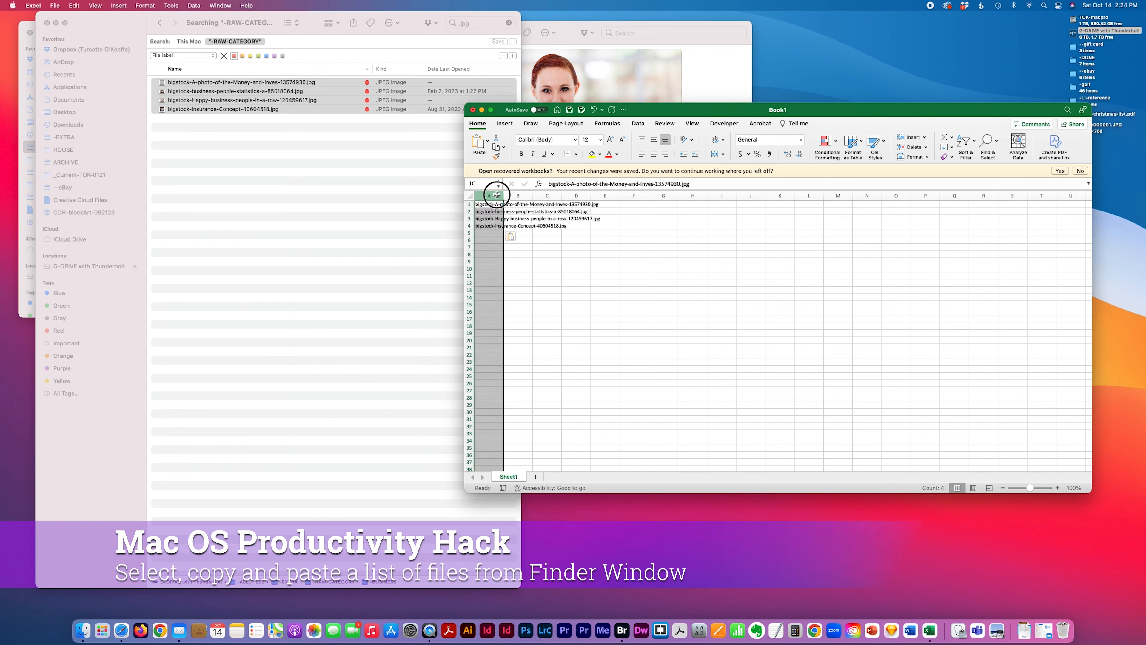
left_click(584, 196, "shift")
left_click_drag(592, 195, 761, 194)
left_click(519, 279)
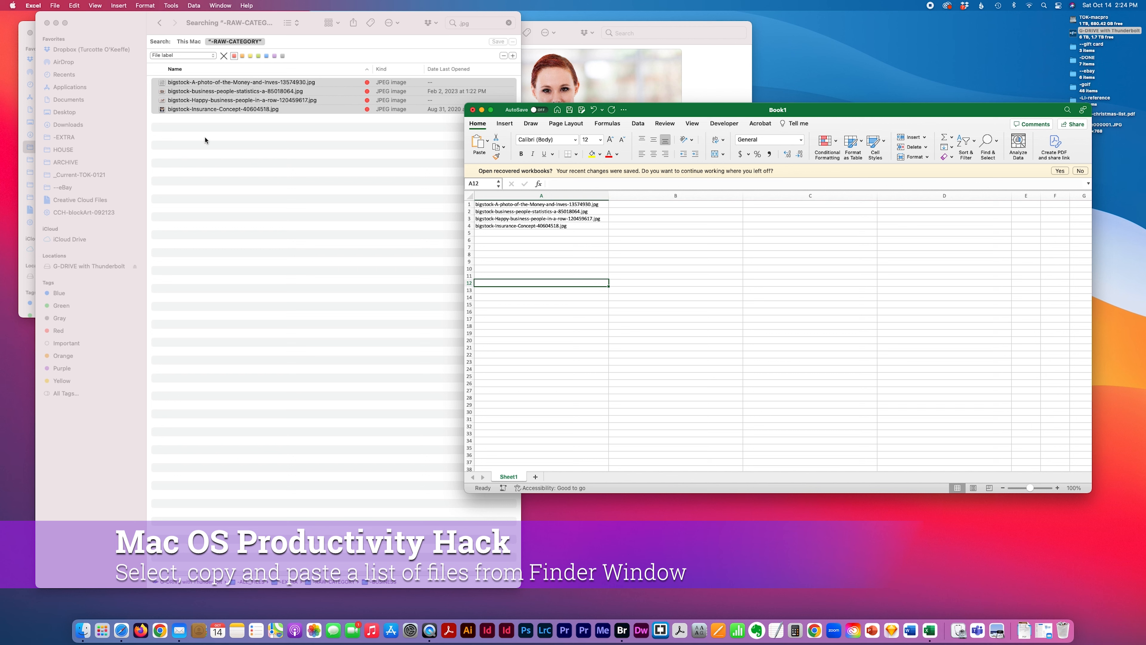
Change the Finder search's file label to orange, copy the Antique-teacup-on-wooden-desk image, and paste its name into cell B1 in Excel
left_click(225, 57)
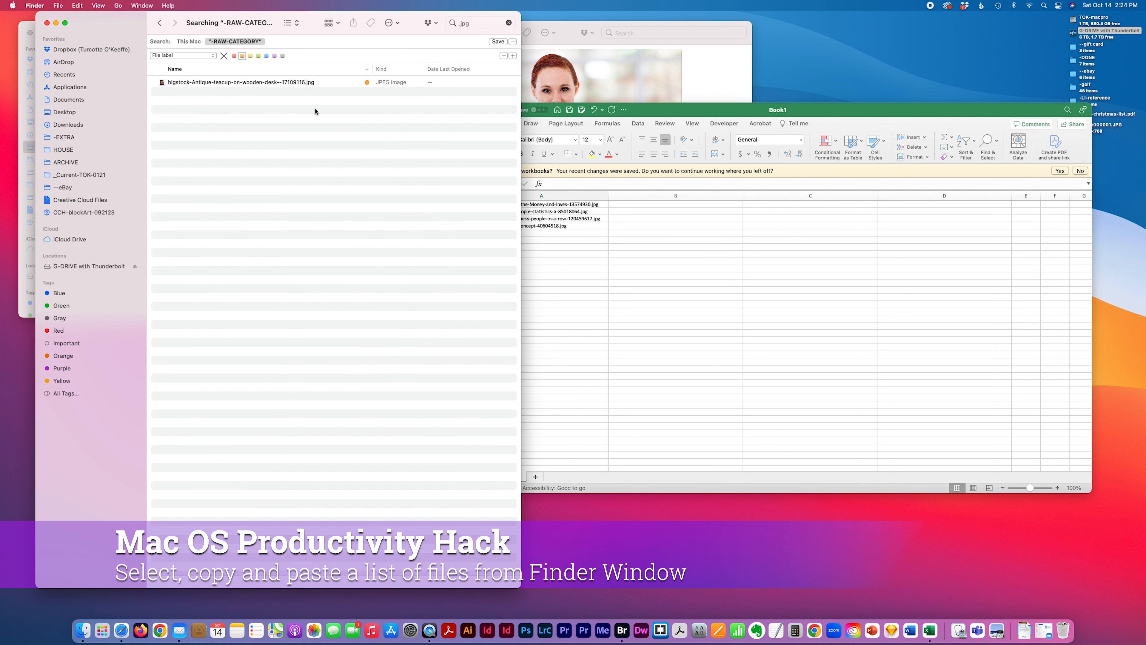
left_click(301, 85)
left_click(705, 239)
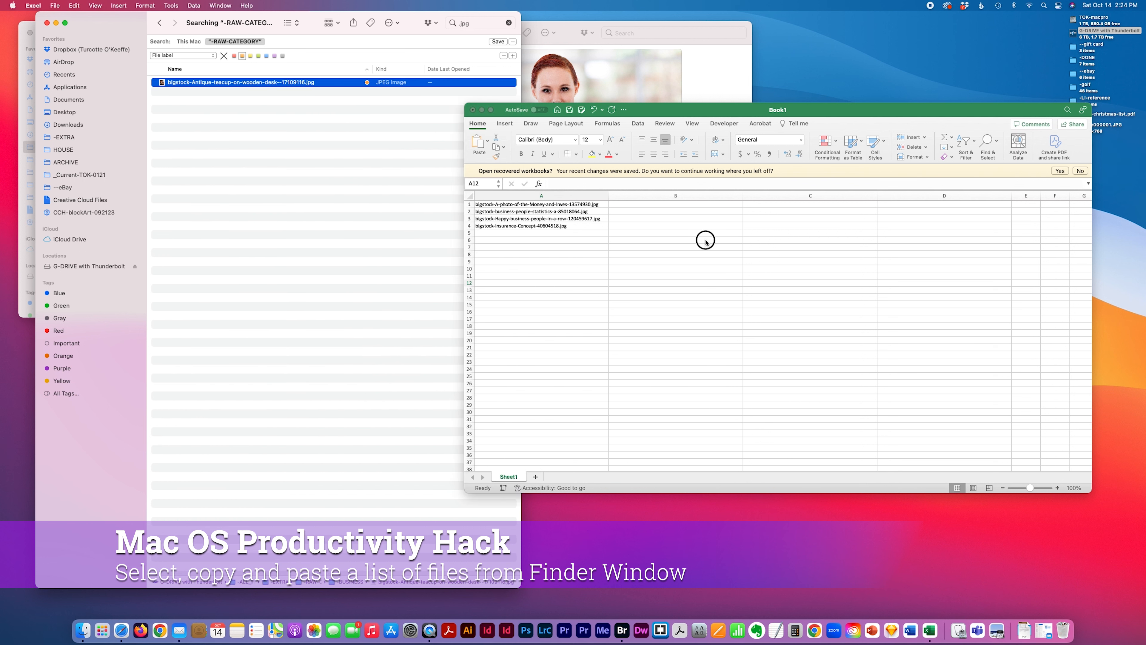
left_click(651, 206)
type("bigstock-Antique-teacup-on-wooden-desk--17109116.jpg")
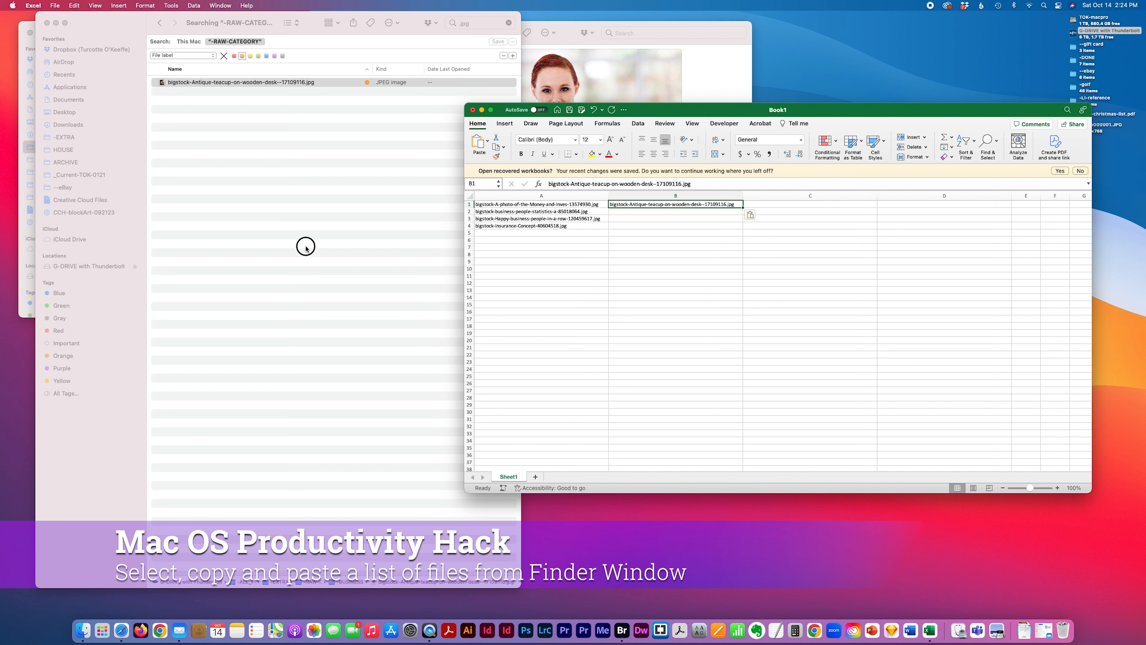
Change the search's file label to gray, copy all eight resulting files, paste their names into Excel from C1 down, and return to Finder
left_click(270, 87)
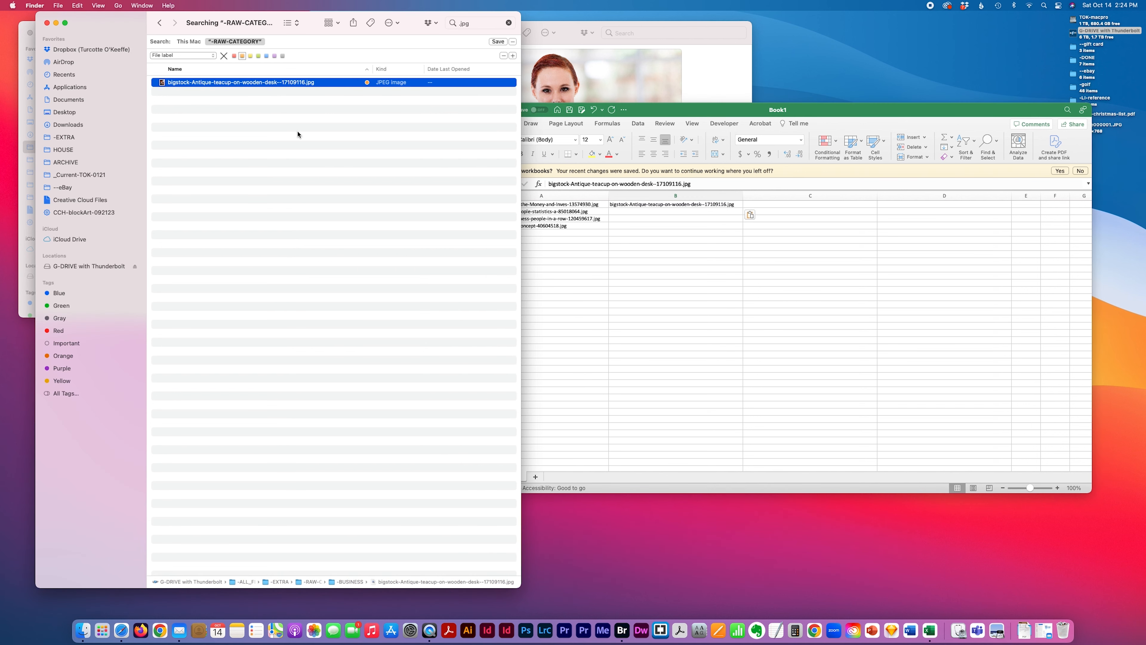
left_click(283, 56)
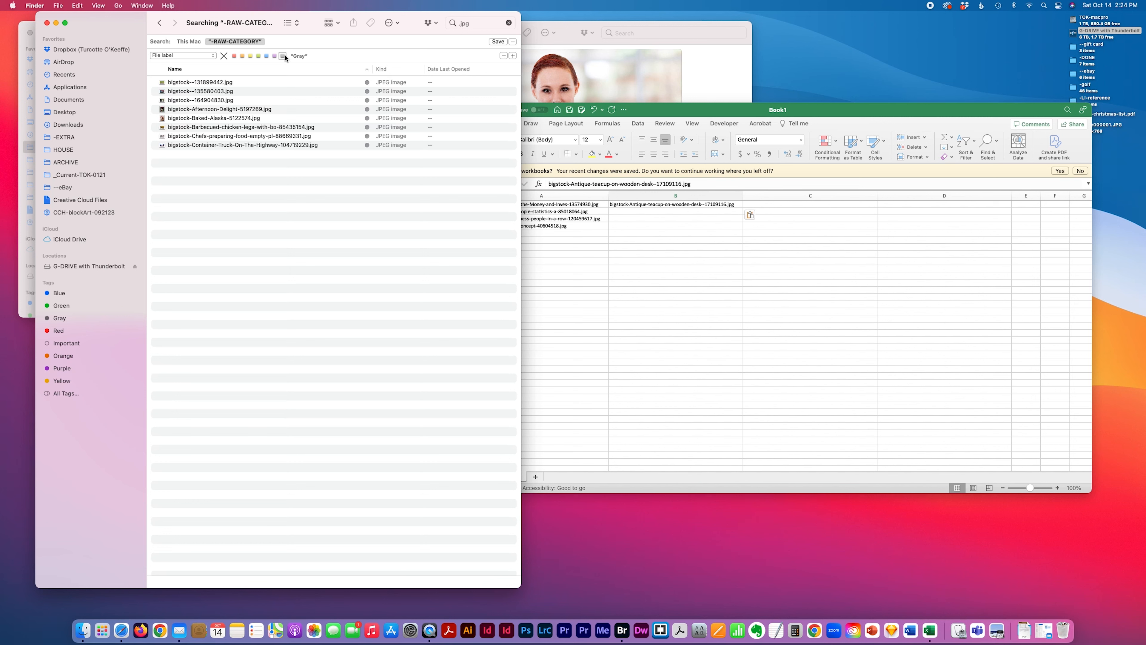
left_click(310, 82)
left_click(317, 145, "shift")
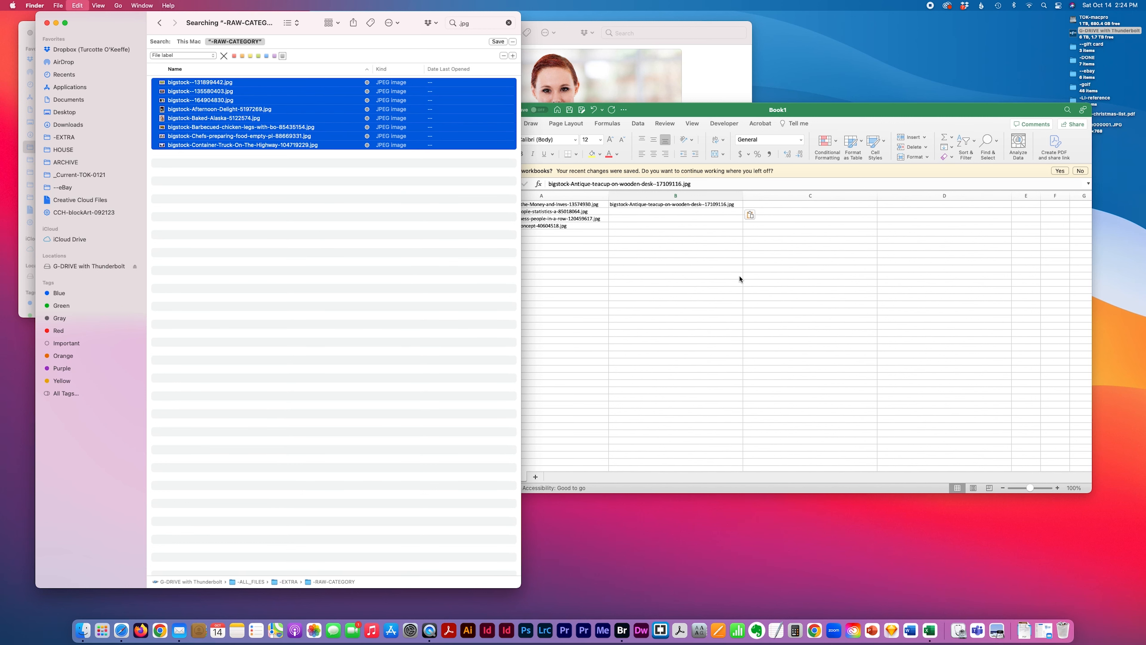
left_click(777, 206)
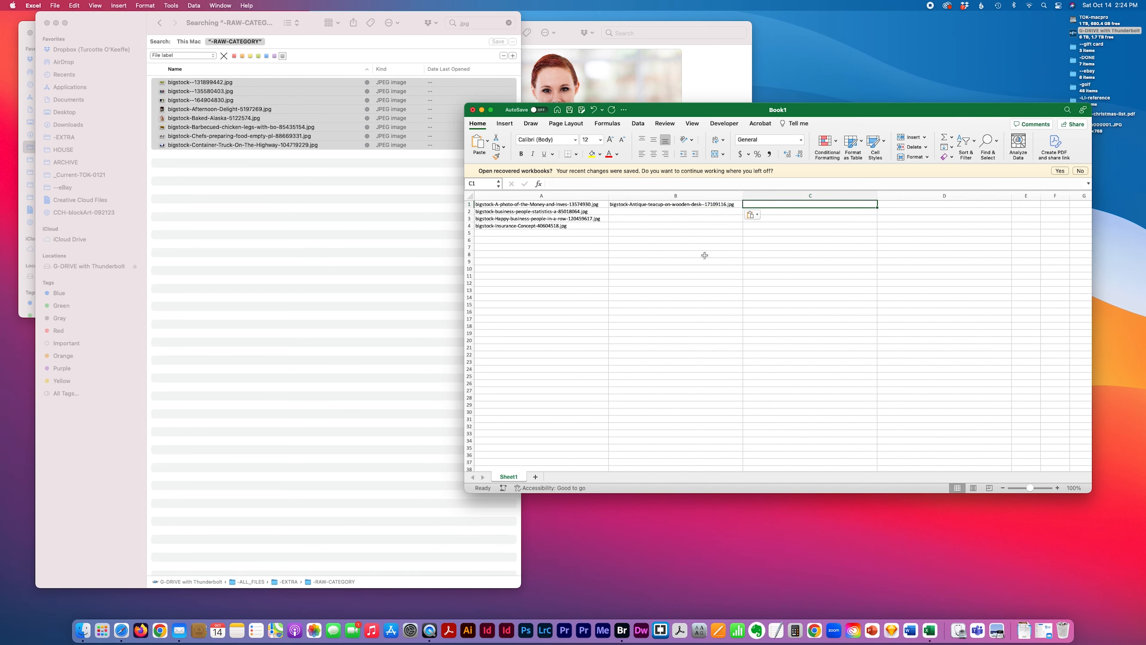
type("bigstock--131899442.jpg bigstock--135580403.jpg bigstock--164904830.jpg bigstock-Afternoon-Delight-5197269.jpg bigstock-Baked-Alaska-5122574.jpg bigstock-Barbecued-chicken-legs-with-bo-85435154.jpg bigstock-Chefs-preparing-food-empty-pl-88669331.jpg bigstock-Container-Truck-On-The-Highway-104719229.jpg")
left_click(222, 25)
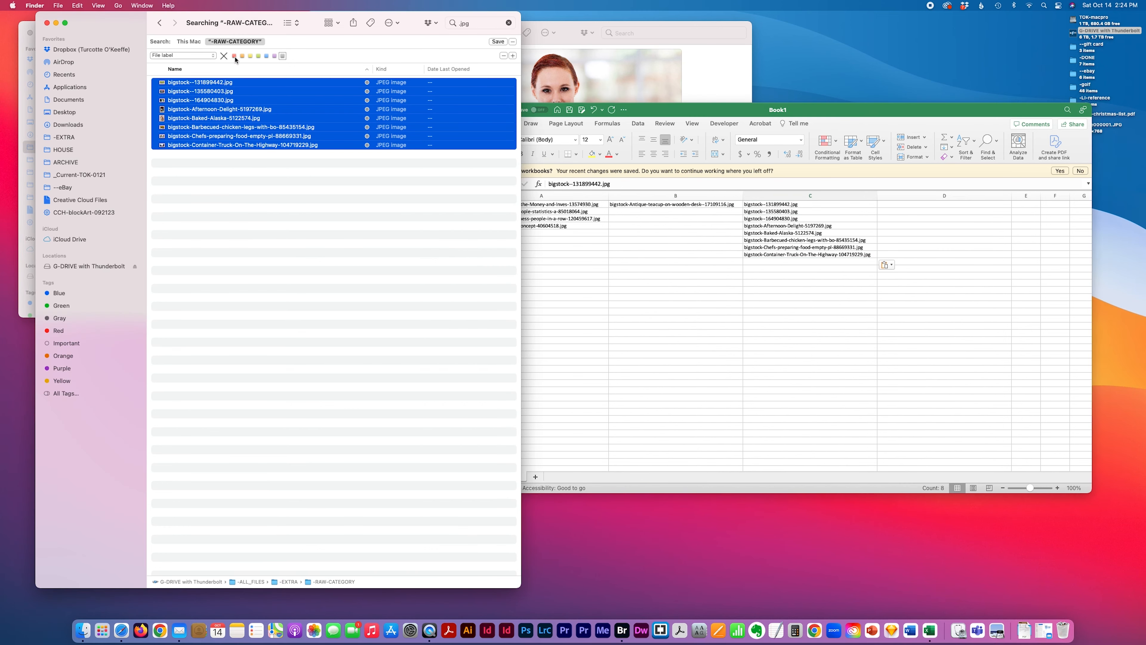
Change the Finder search's file label to blue, copy all four resulting files, paste their names into Excel from D1 down, and return to Finder
left_click(266, 55)
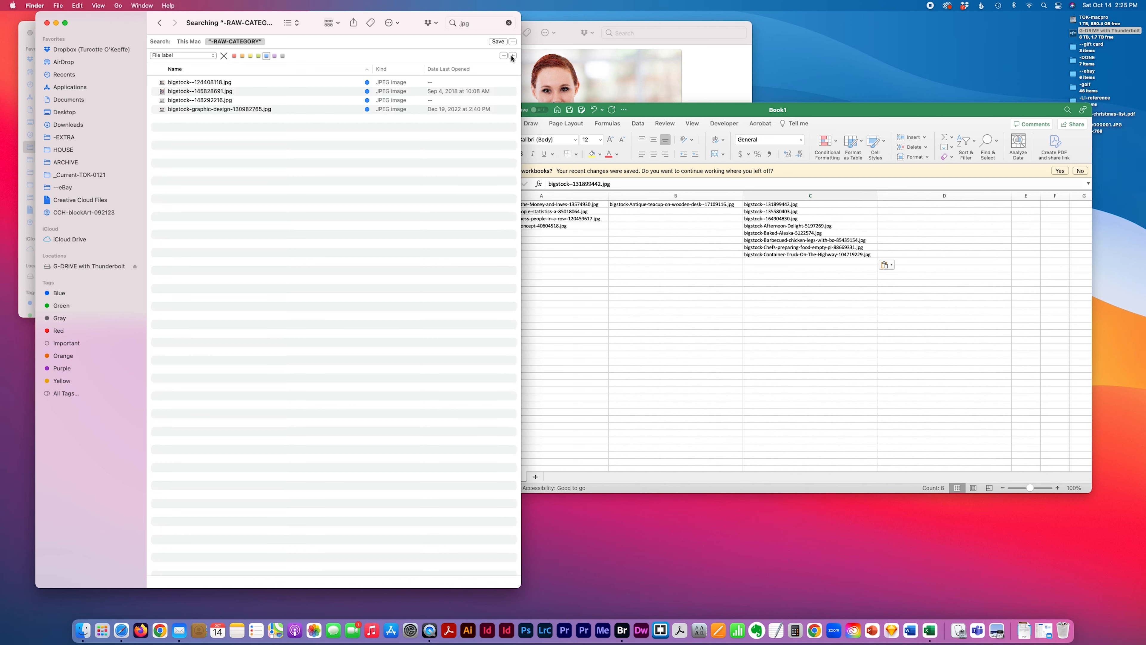
left_click_drag(255, 84, 255, 111)
left_click(899, 205)
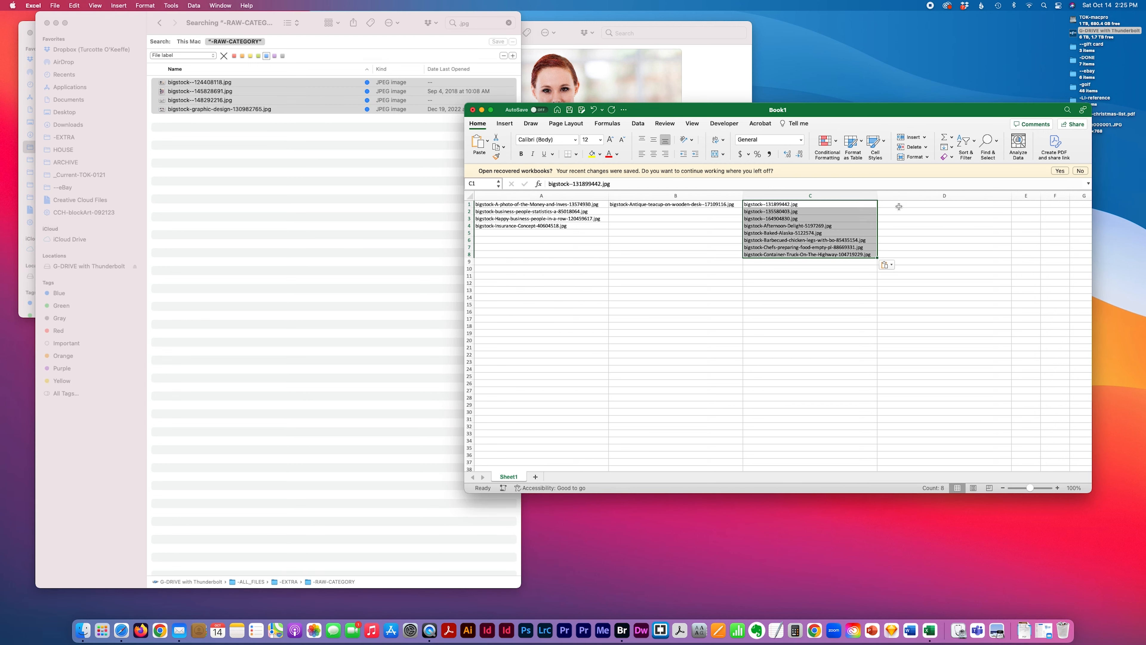
type("bigstock--124408118.jpg bigstock--145828691.jpg bigstock--148292216.jpg bigstock-graphic-design-130982765.jpg")
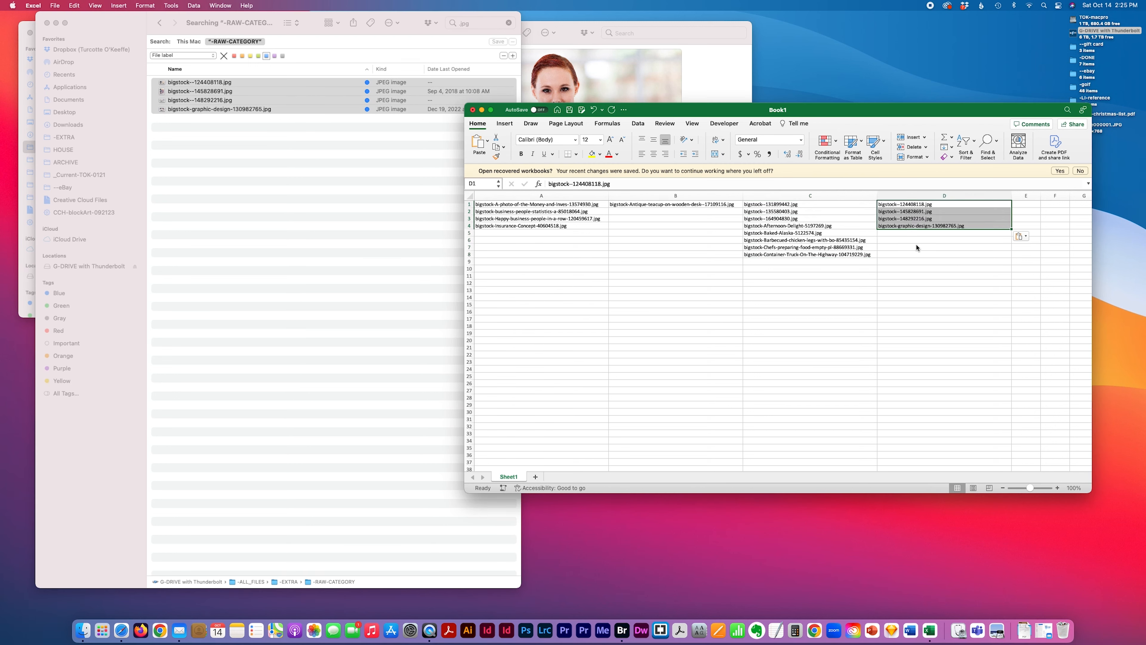
left_click(918, 260)
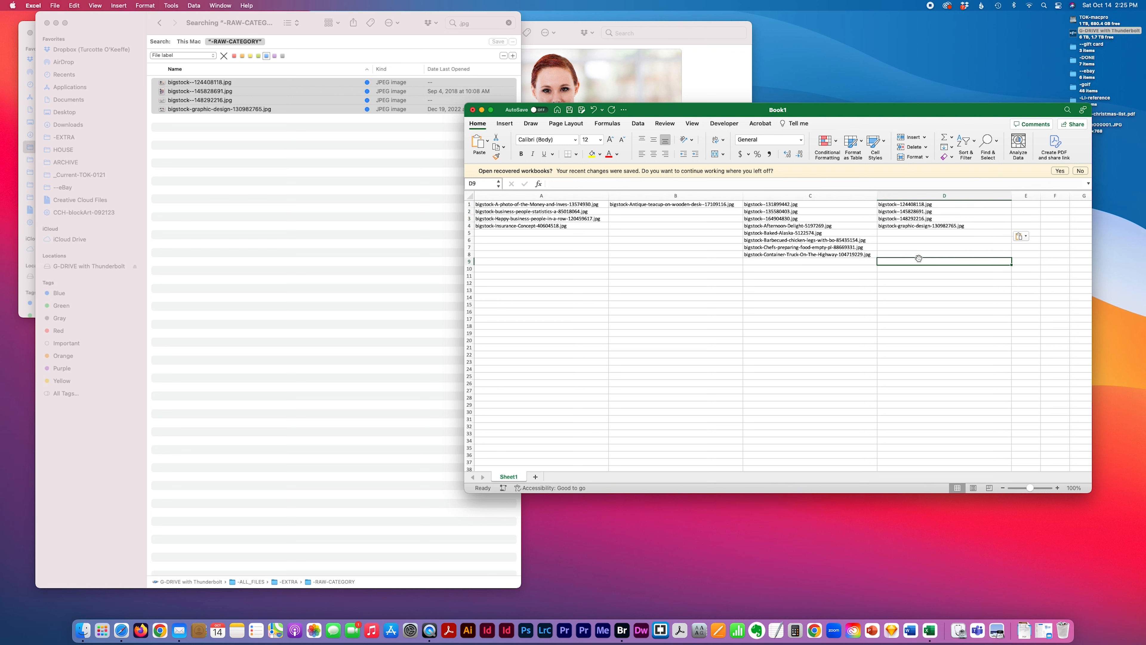
left_click(304, 206)
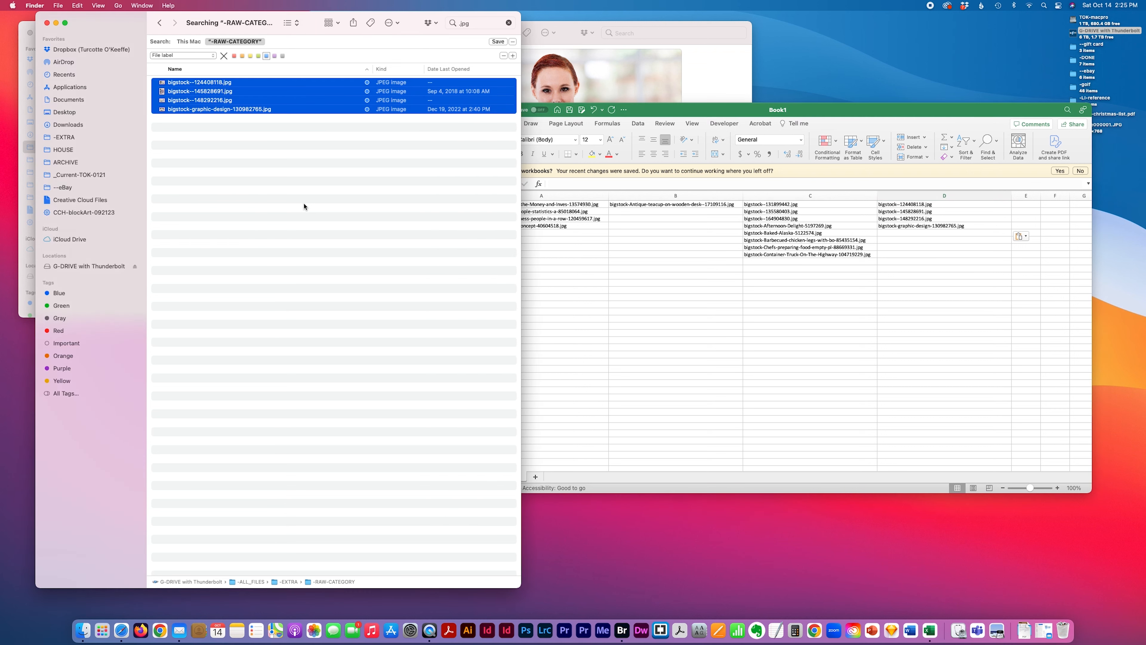
Enlarge the Finder search window, shift it toward the Excel sheet, and select only bigstock--124408118.jpg in the results
left_click_drag(418, 22, 447, 22)
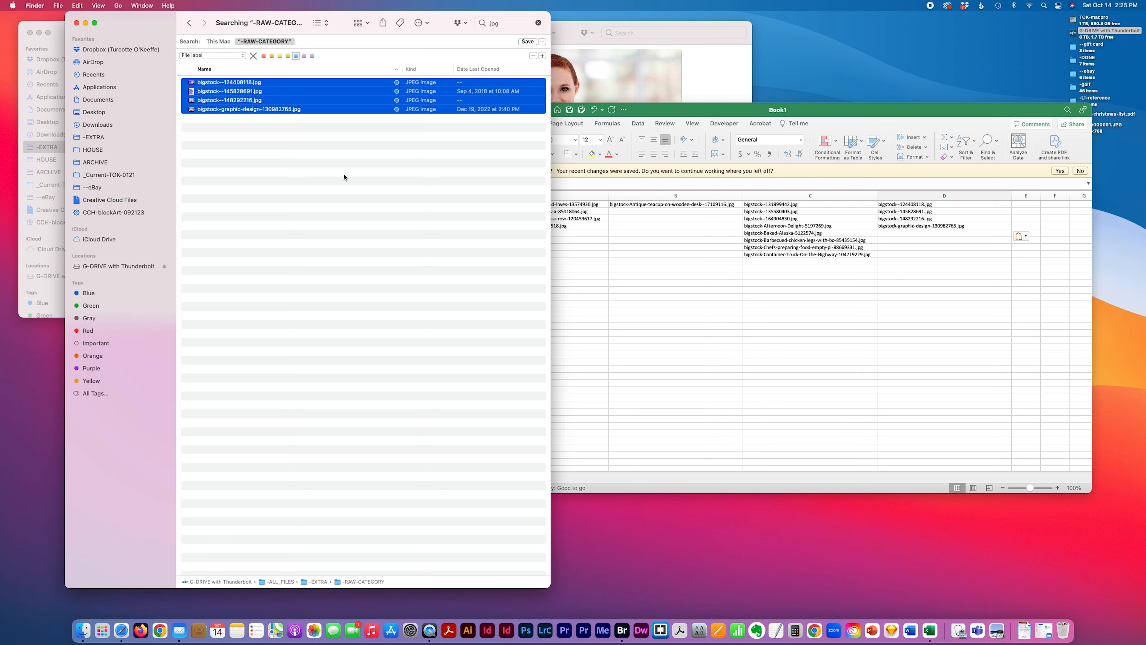
left_click(331, 222)
left_click(277, 83)
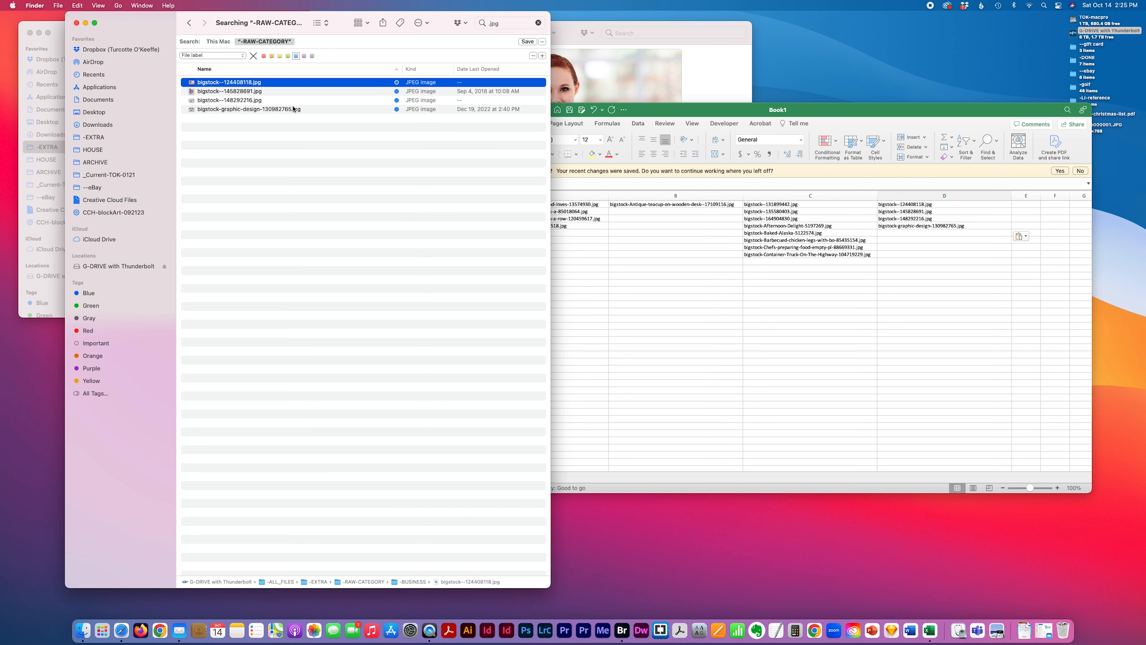
left_click(294, 109, "shift")
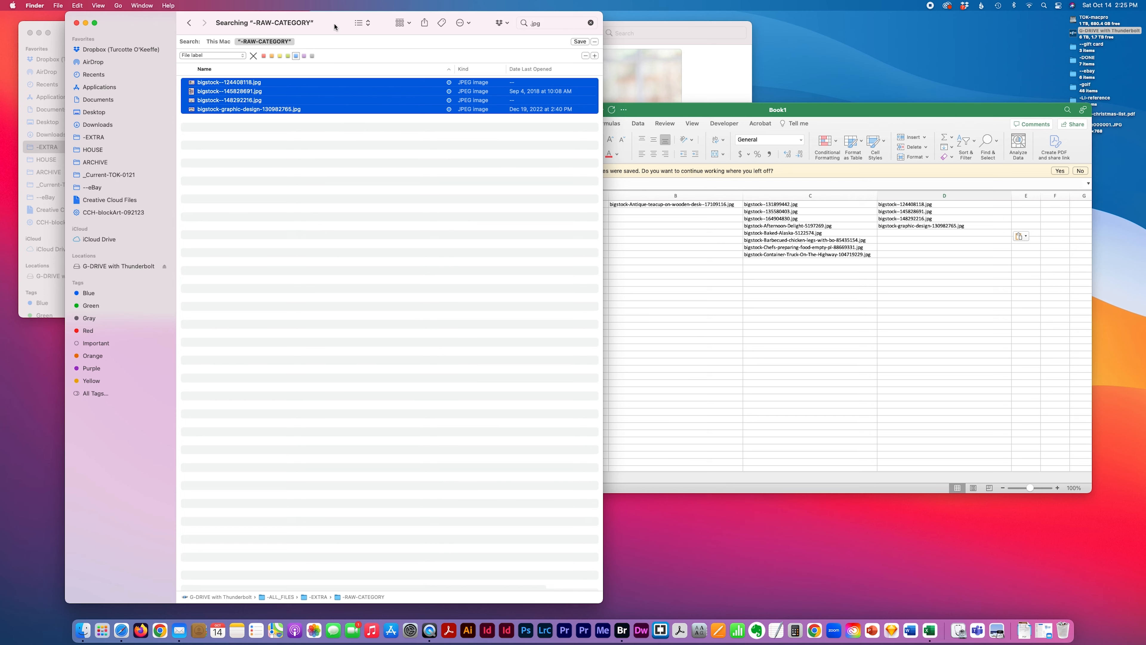
left_click_drag(337, 26, 389, 26)
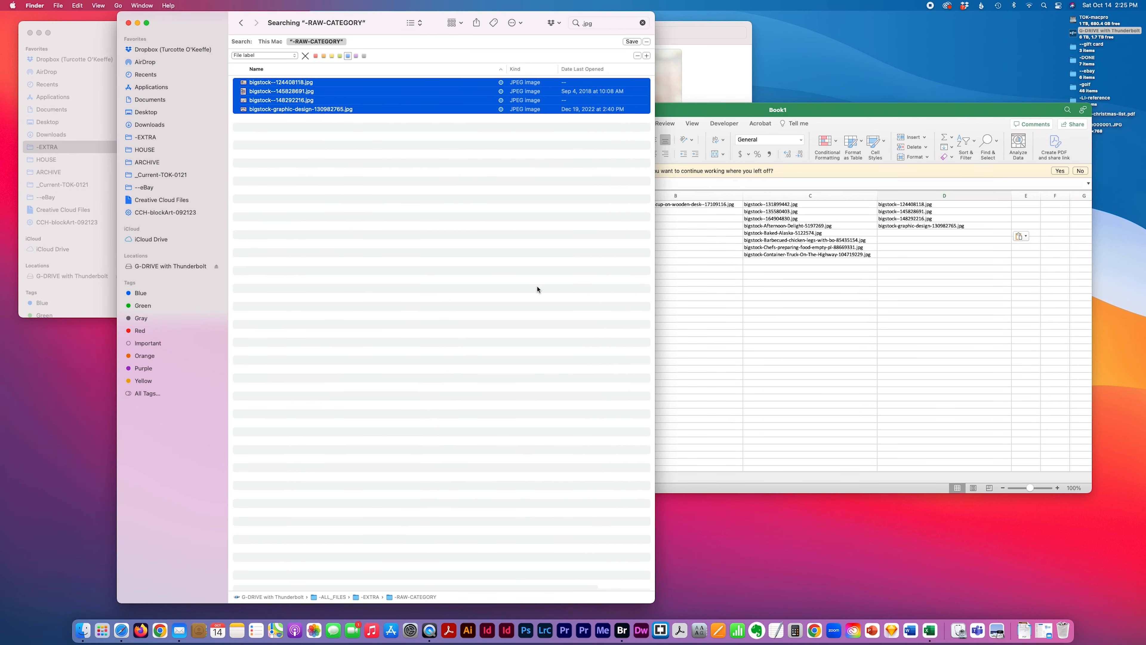
key("Up")
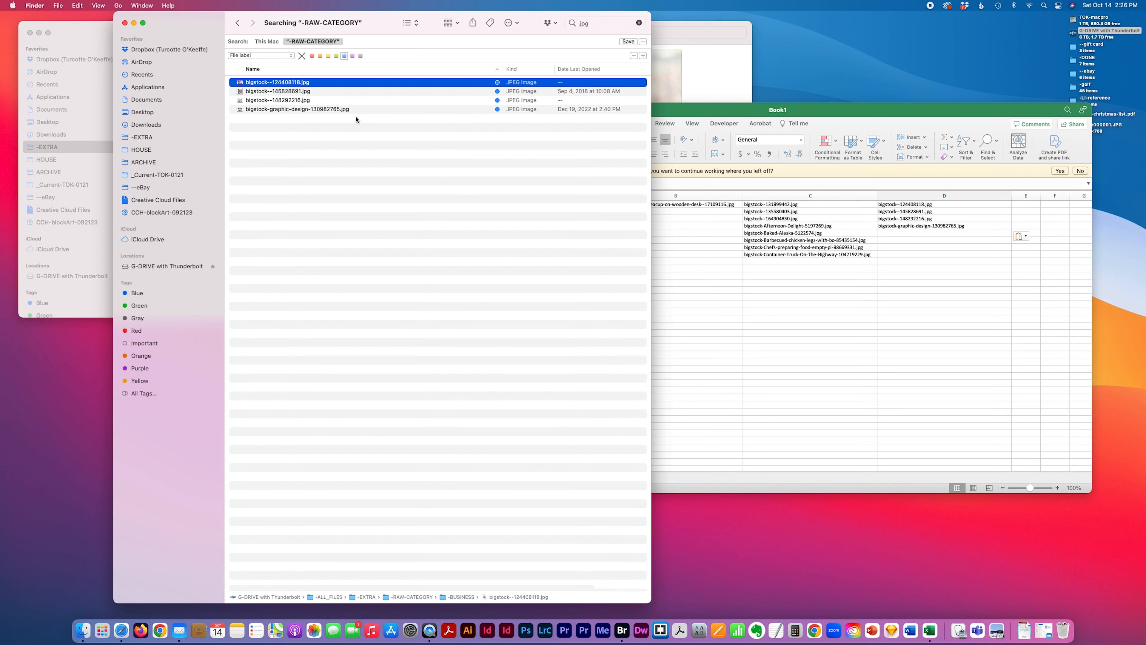
Move the Excel workbook window clear of the Finder search results and bring the Finder window back to the front
left_click(795, 161)
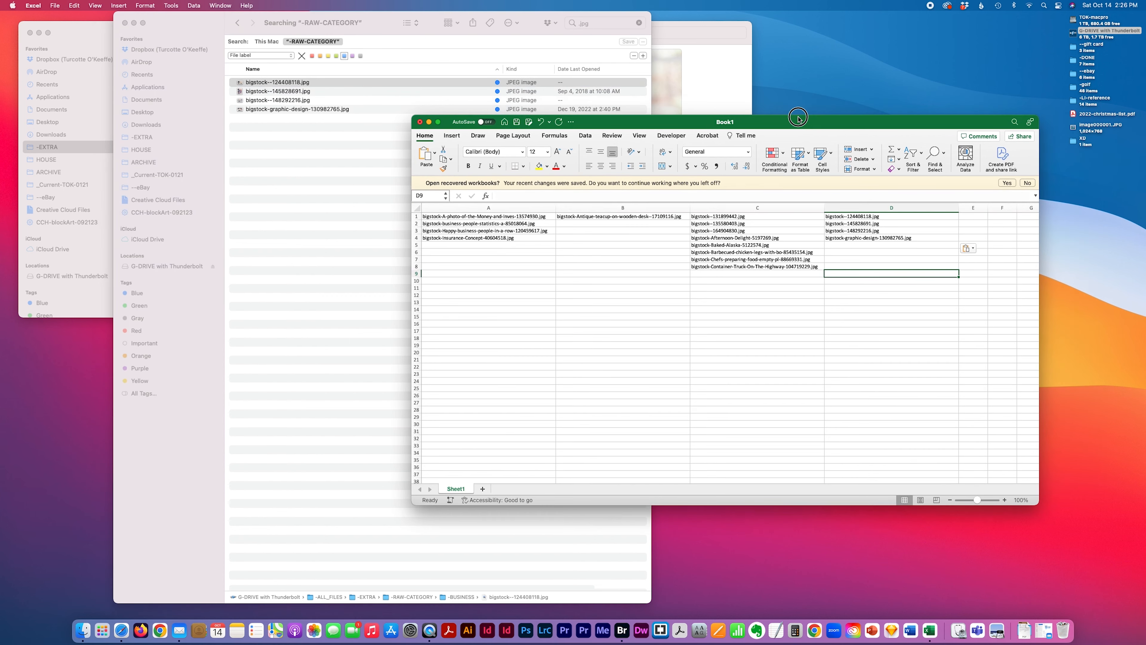
left_click_drag(849, 121, 887, 167)
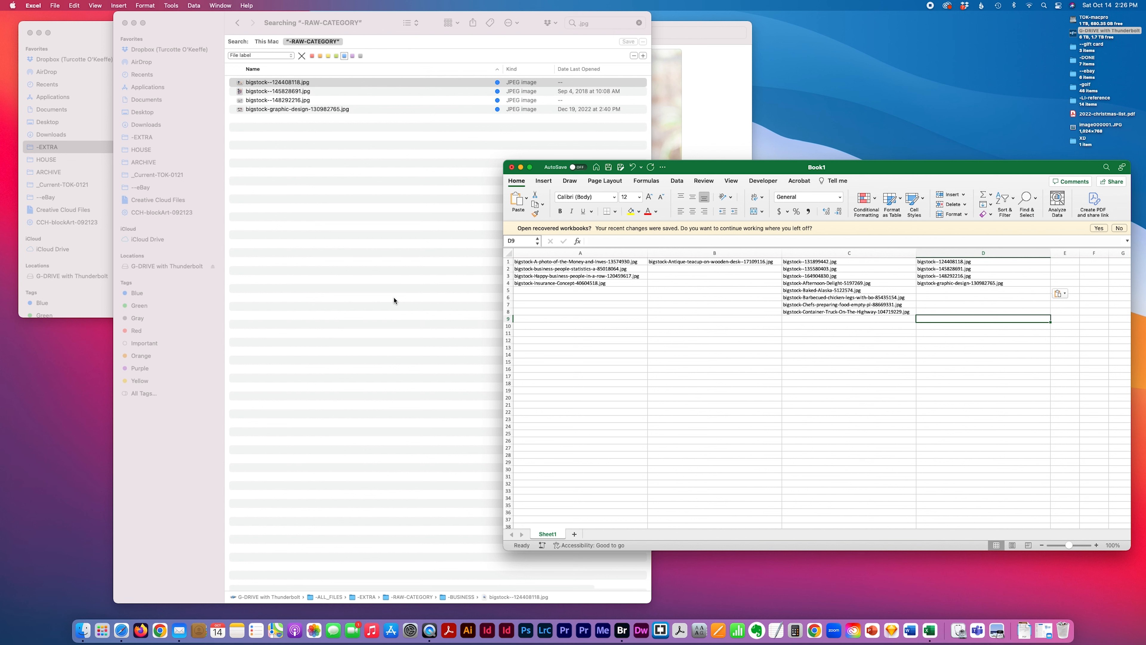
left_click(371, 241)
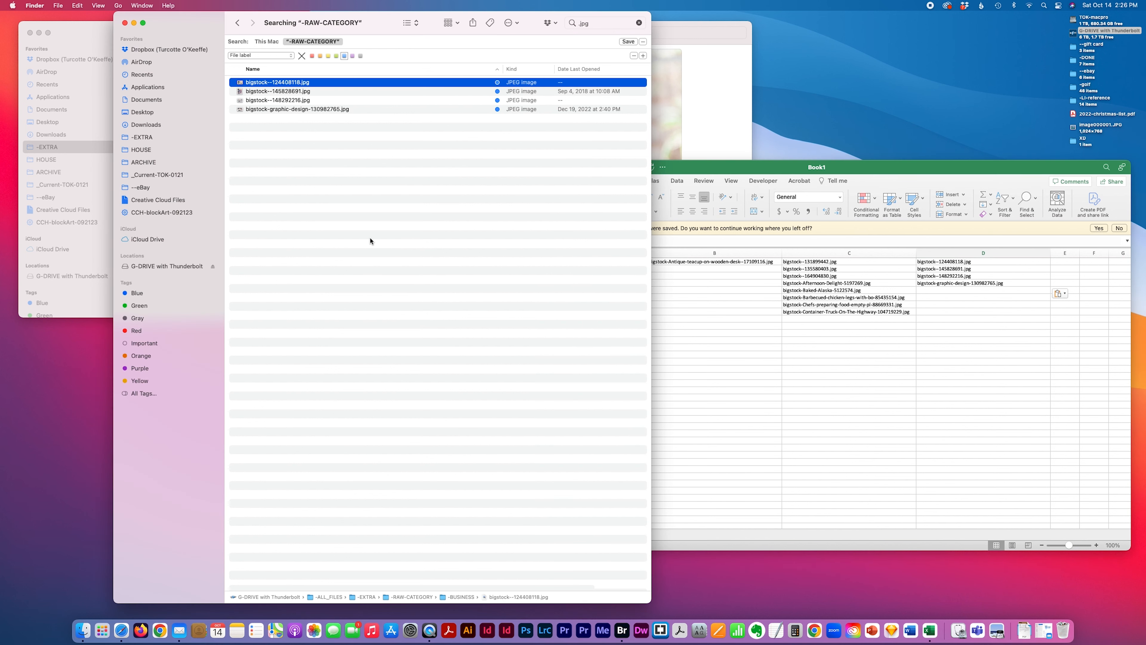